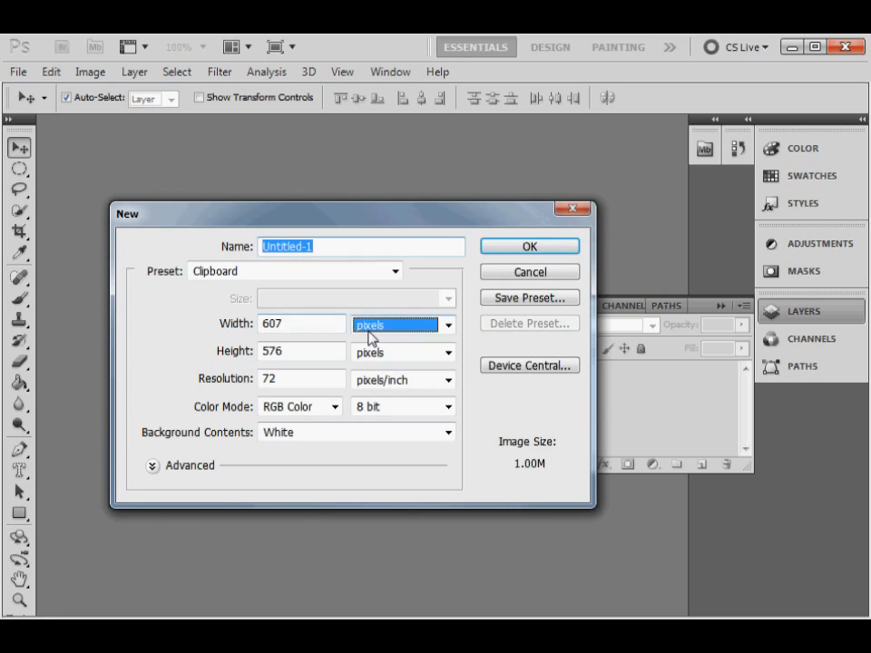
# Create a new document 8 inches wide and 8 inches high at 72 pixels/inch with a white background
pyautogui.click(376, 357)
pyautogui.hotkey('shift', 'Tab')
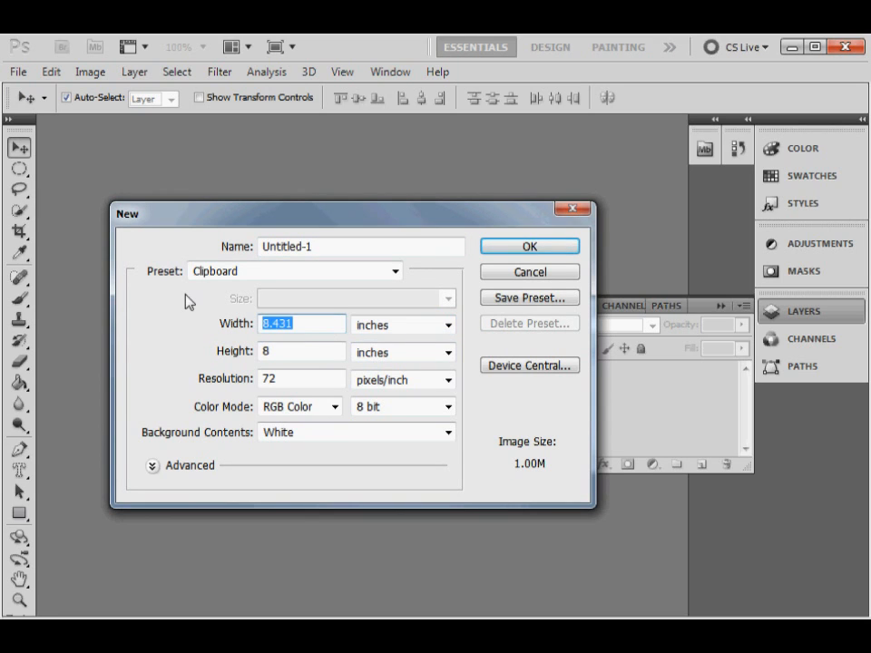
pyautogui.write('8')
pyautogui.click(283, 351)
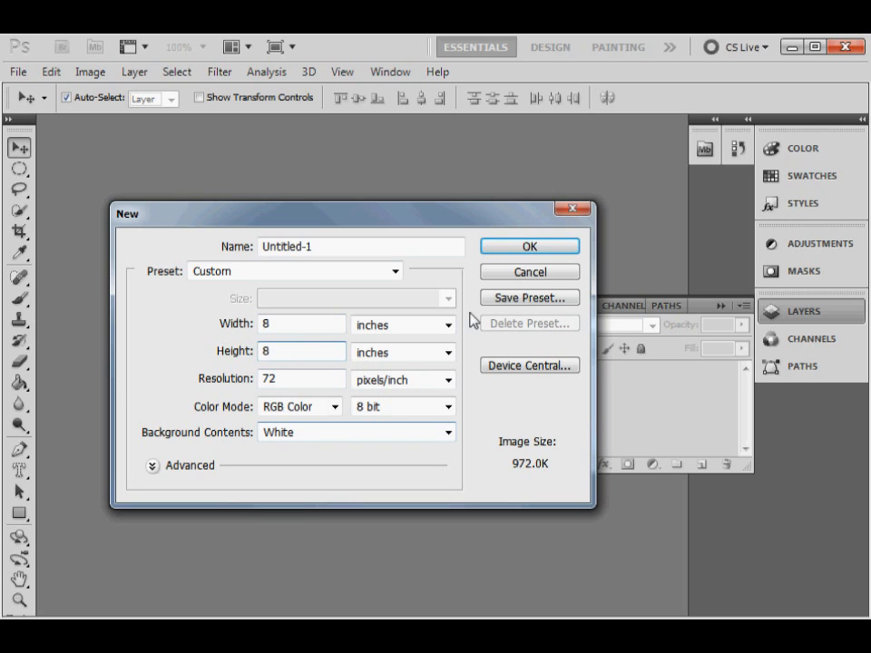
pyautogui.click(505, 250)
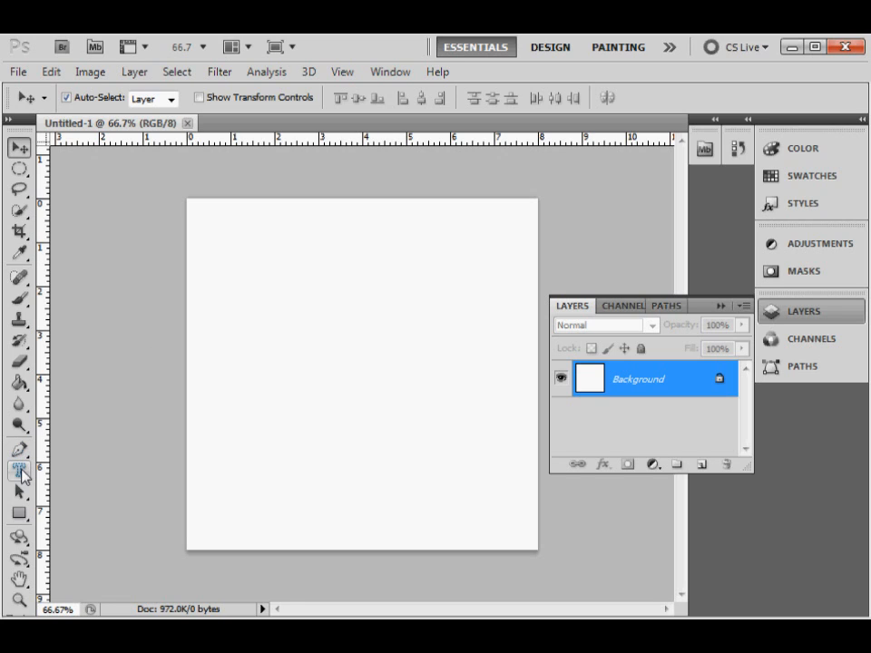
# Add a new layer and make a letter M selection on it with the Horizontal Type Mask Tool, Times New Roman at 600 pt
pyautogui.click(20, 471)
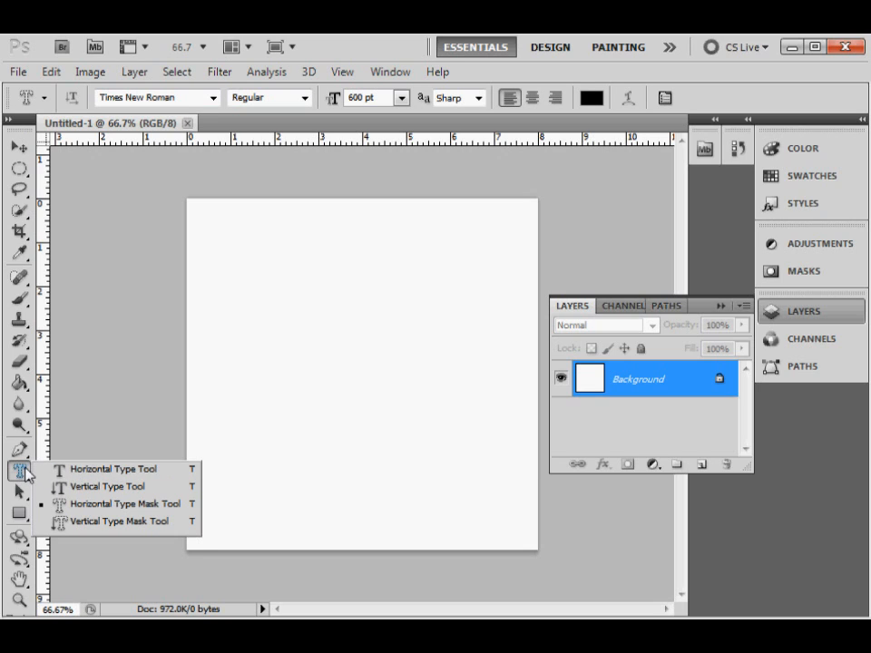
pyautogui.click(62, 504)
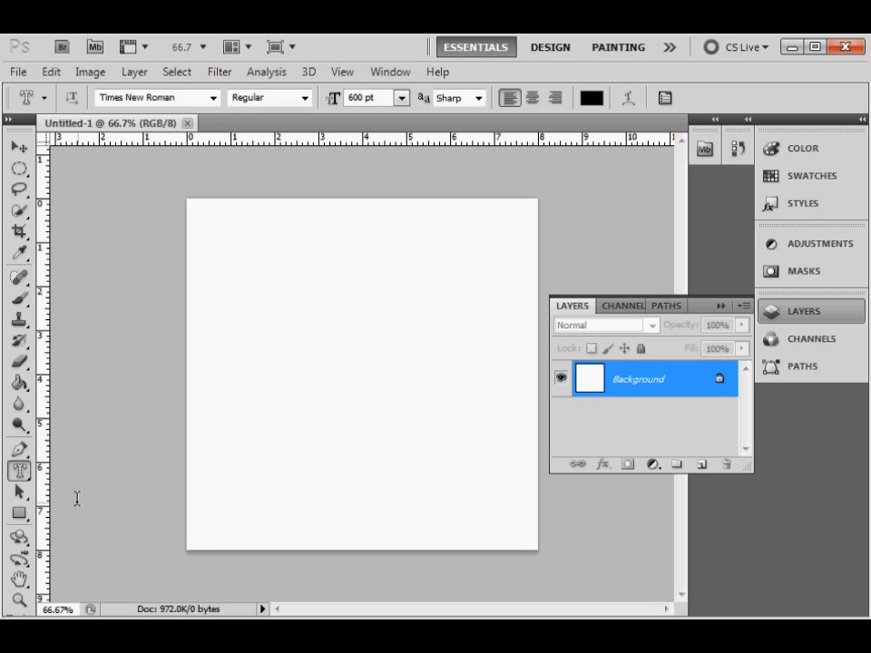
pyautogui.click(373, 96)
pyautogui.click(699, 464)
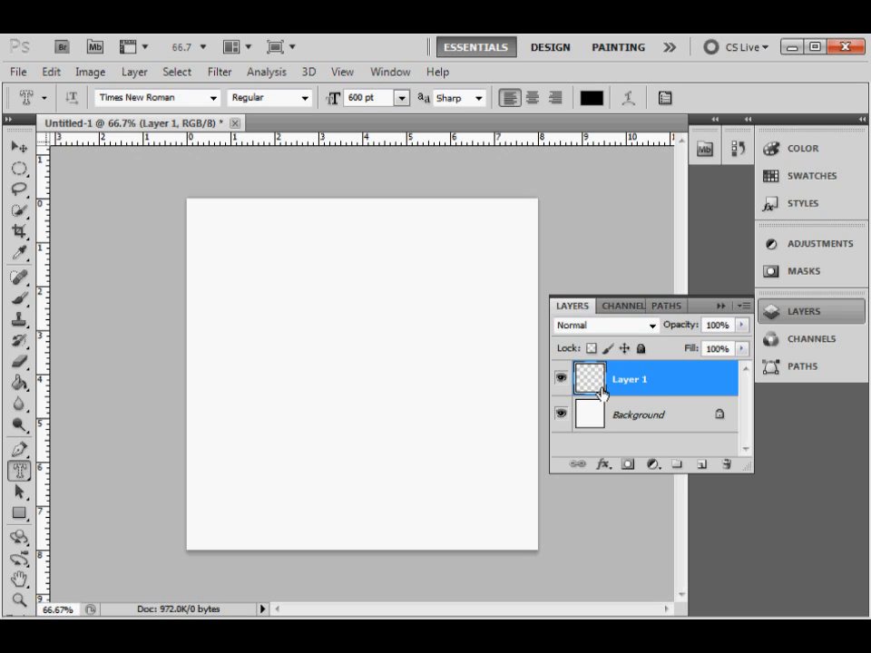
pyautogui.click(191, 532)
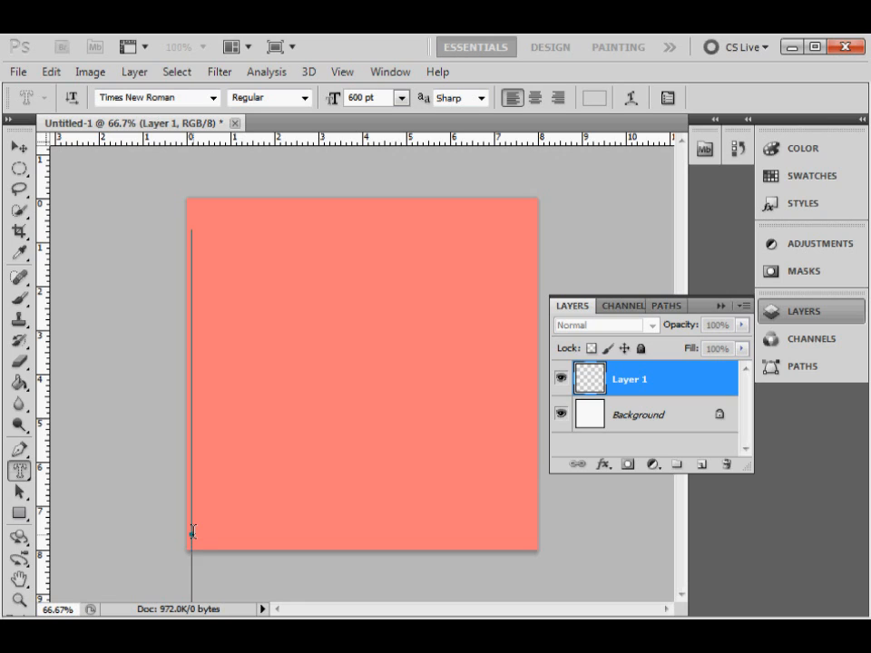
pyautogui.write('M')
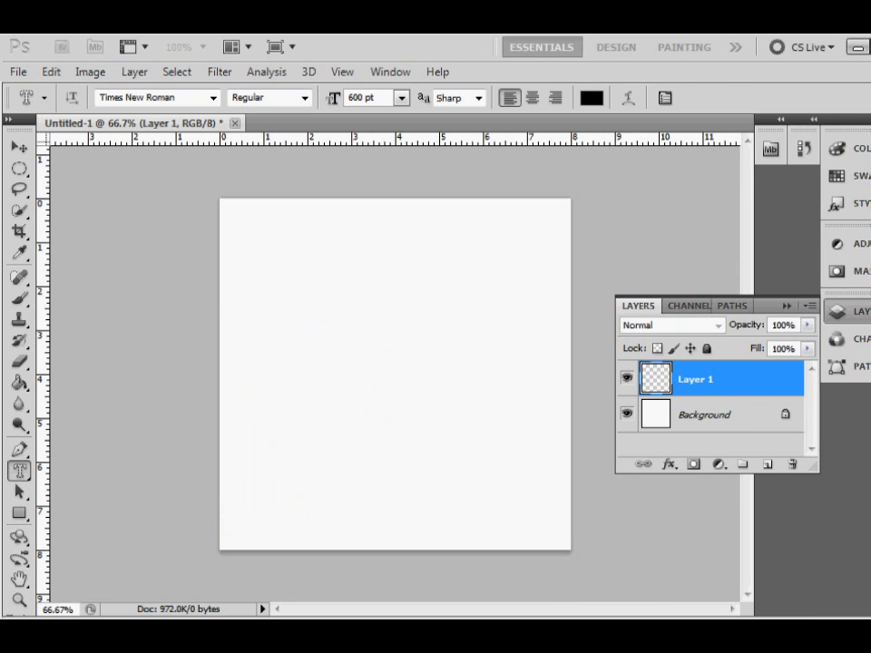
pyautogui.moveTo(870, 141); pyautogui.dragTo(861, 141)
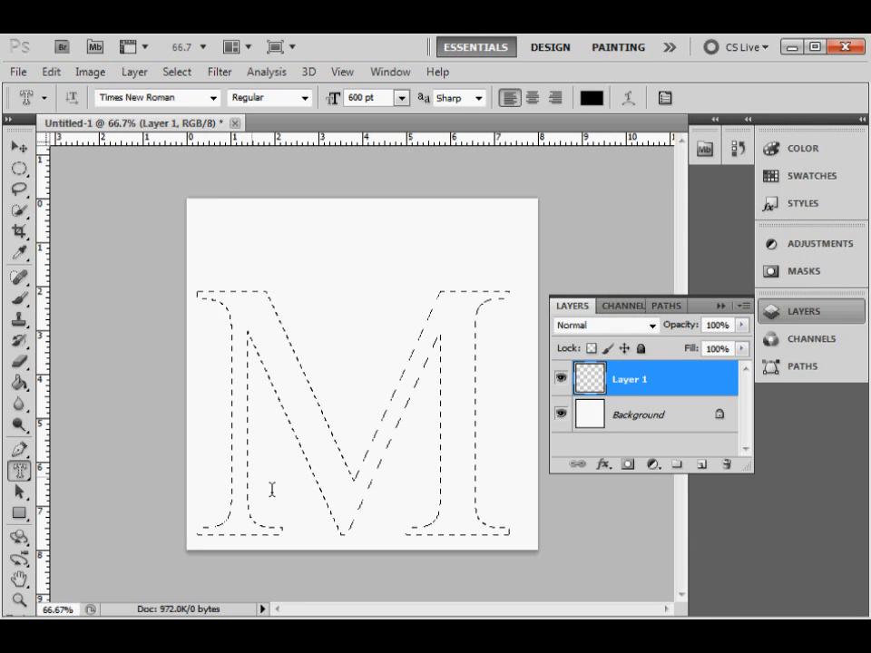
# Stroke the M selection on Layer 1 with a 6 px black line, centered, at 100% opacity
pyautogui.click(91, 72)
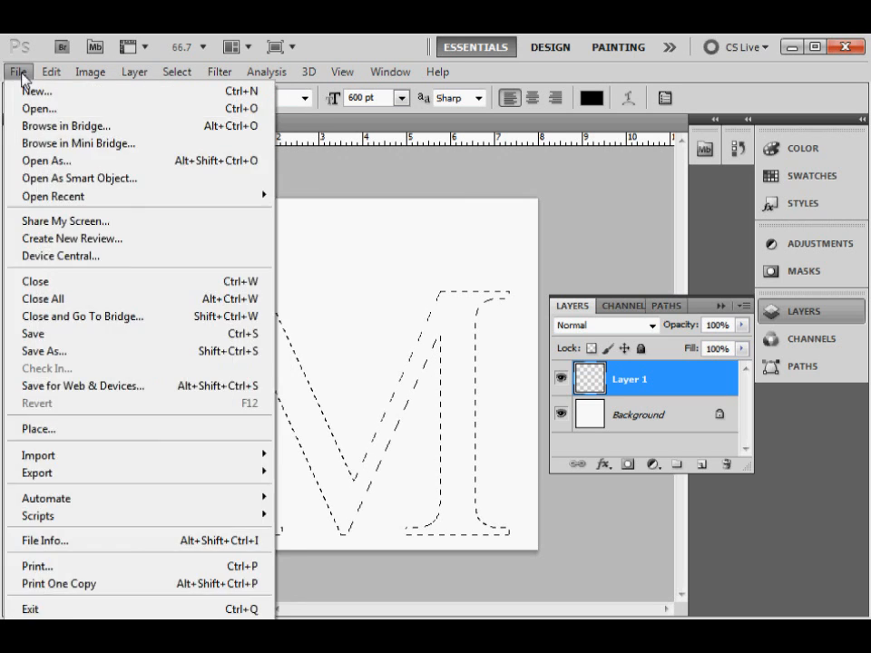
pyautogui.moveTo(50, 73)
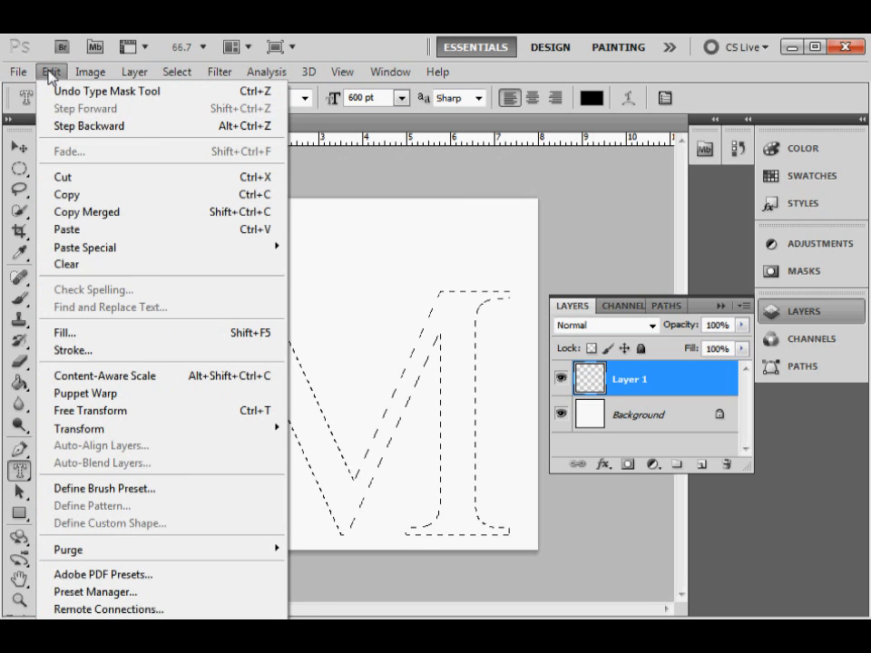
pyautogui.click(91, 350)
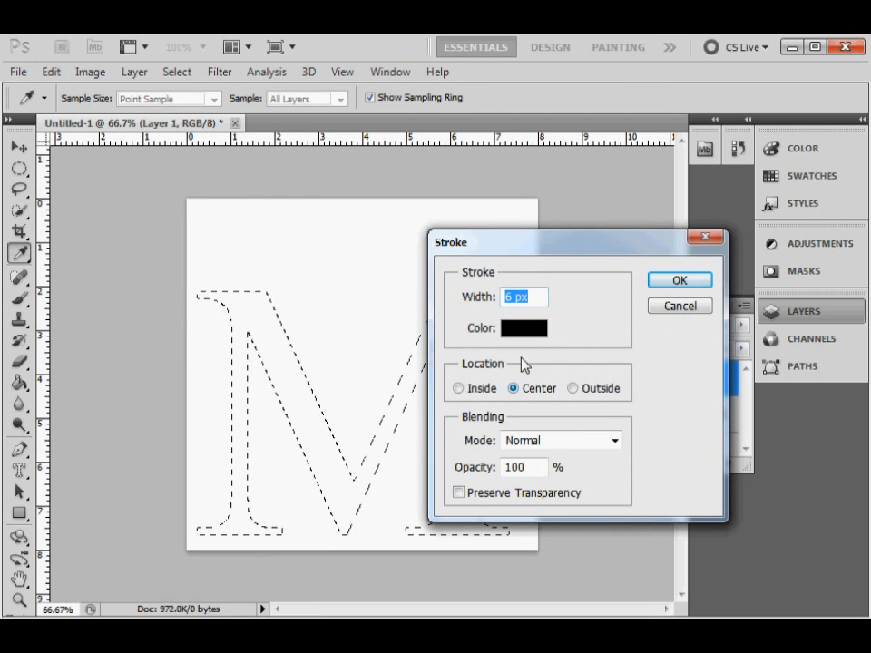
pyautogui.click(510, 297)
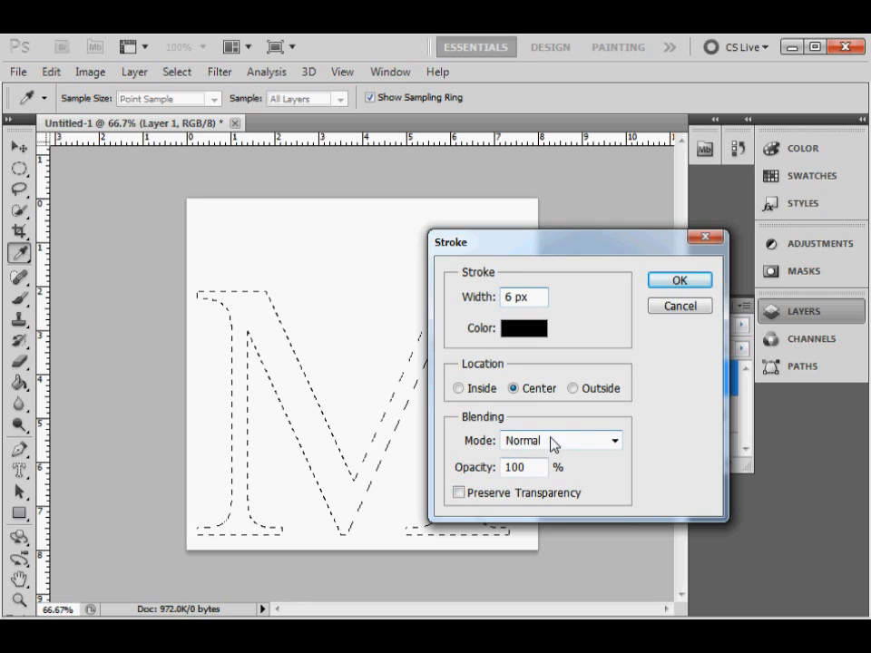
pyautogui.click(678, 281)
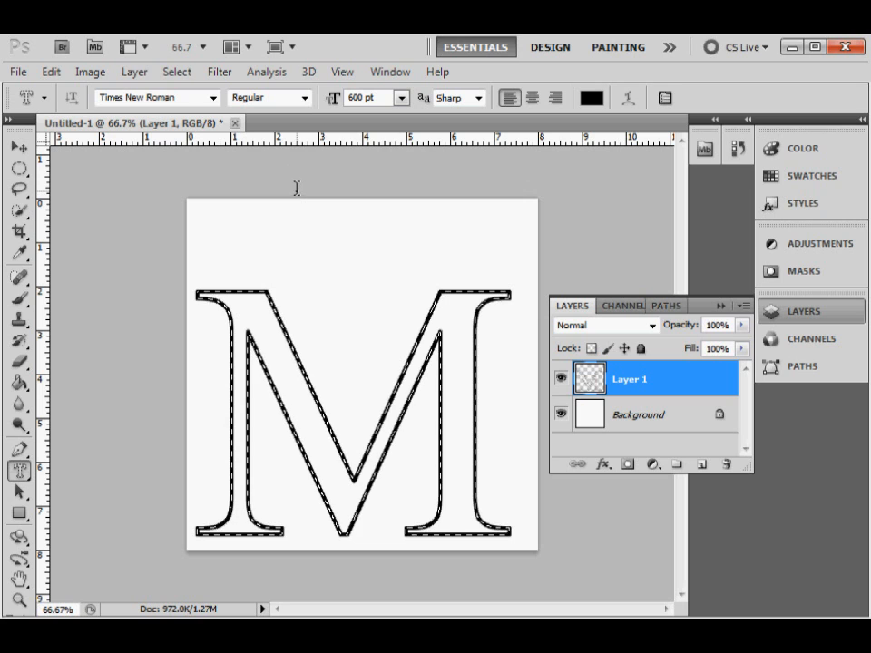
# Switch to the Move tool and deselect the M selection
pyautogui.click(18, 146)
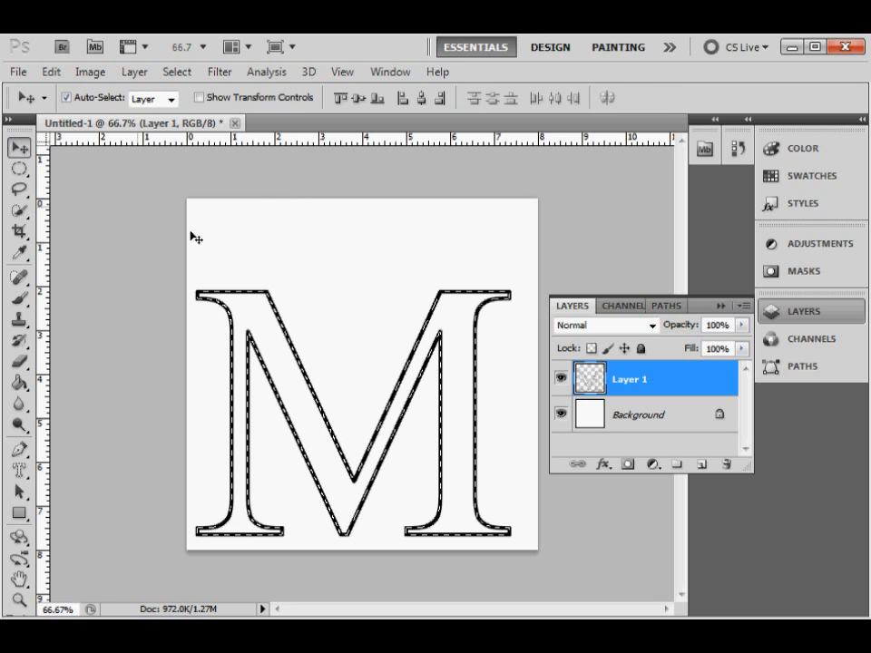
pyautogui.click(231, 245)
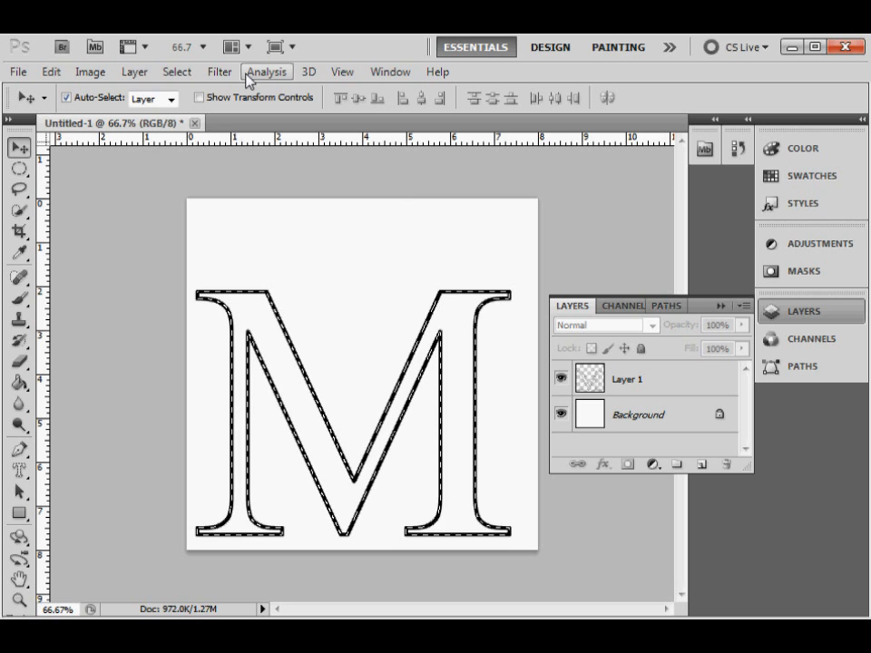
pyautogui.click(178, 71)
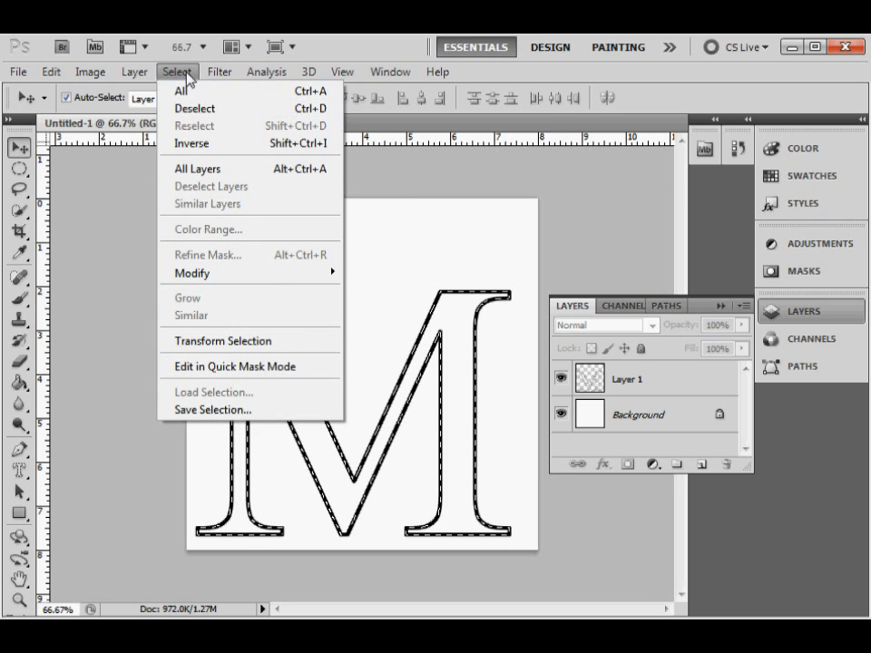
pyautogui.click(191, 110)
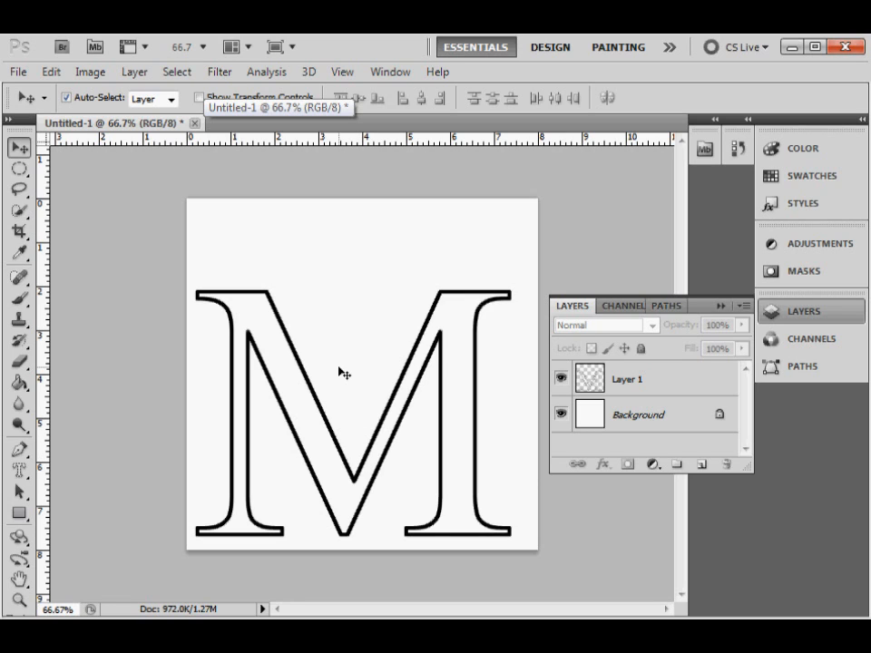
# Scale the M on Layer 1 proportionally to about 143% and position it to span the full canvas height
pyautogui.click(651, 384)
pyautogui.click(386, 338)
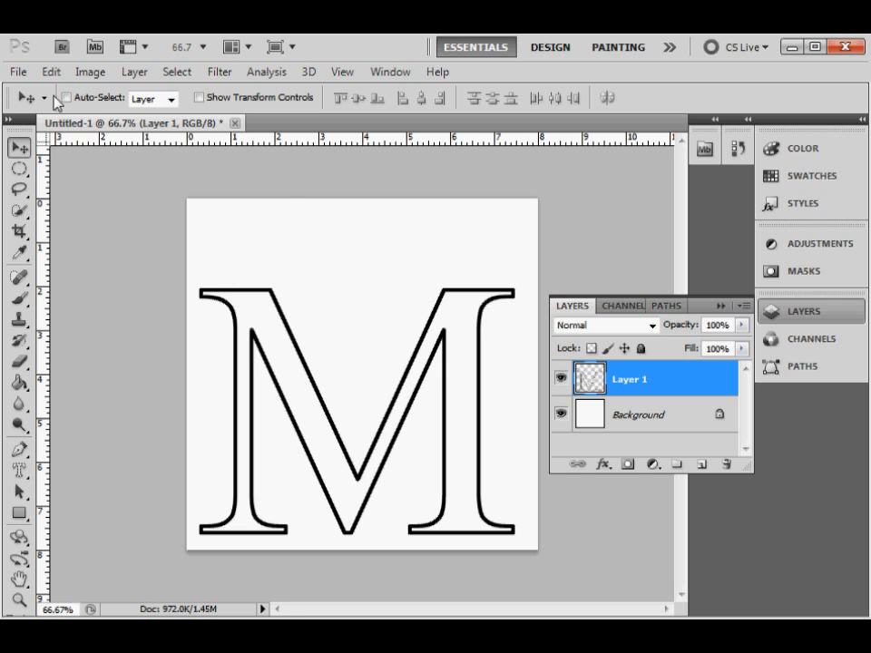
pyautogui.click(50, 72)
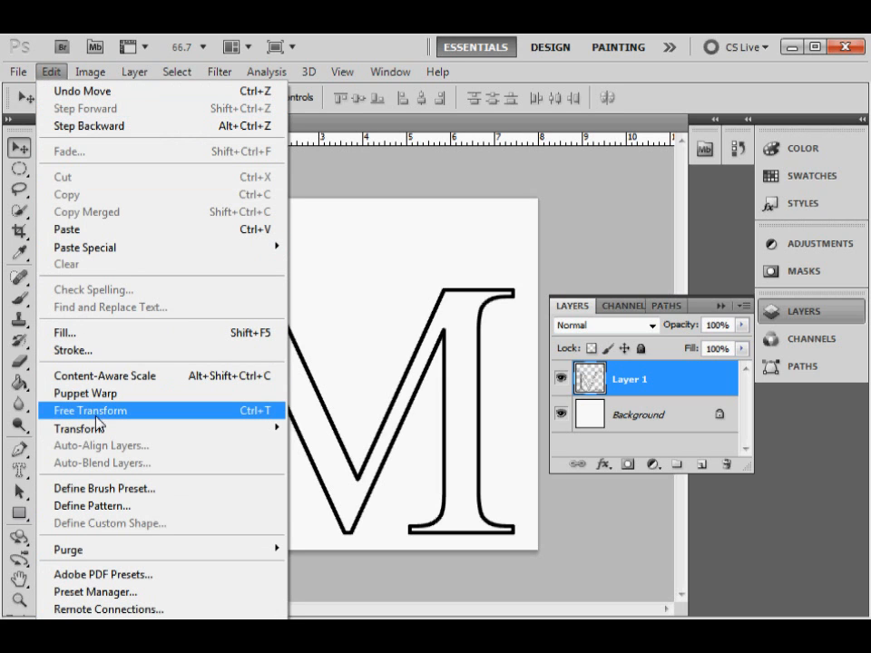
pyautogui.moveTo(72, 426)
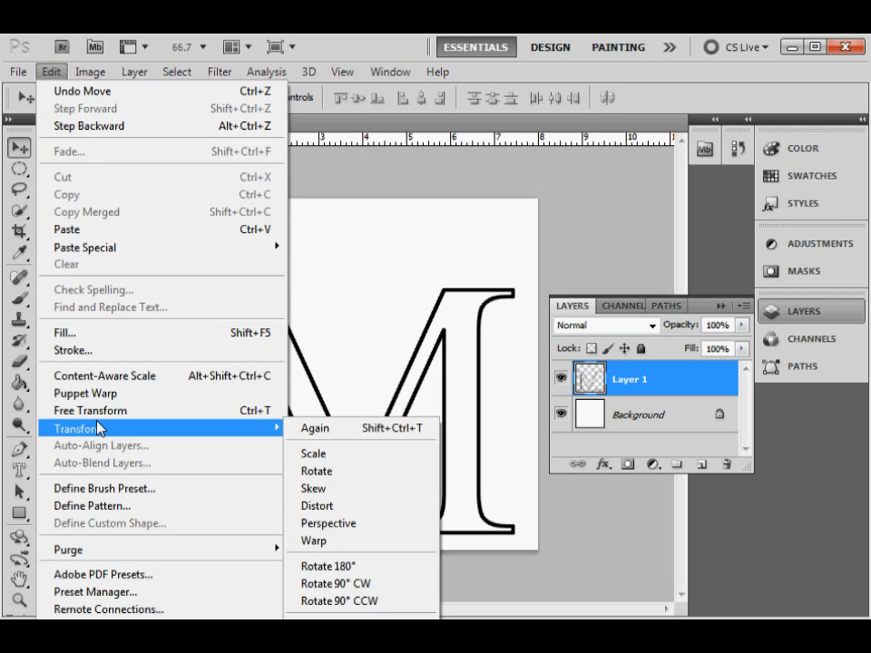
pyautogui.click(311, 453)
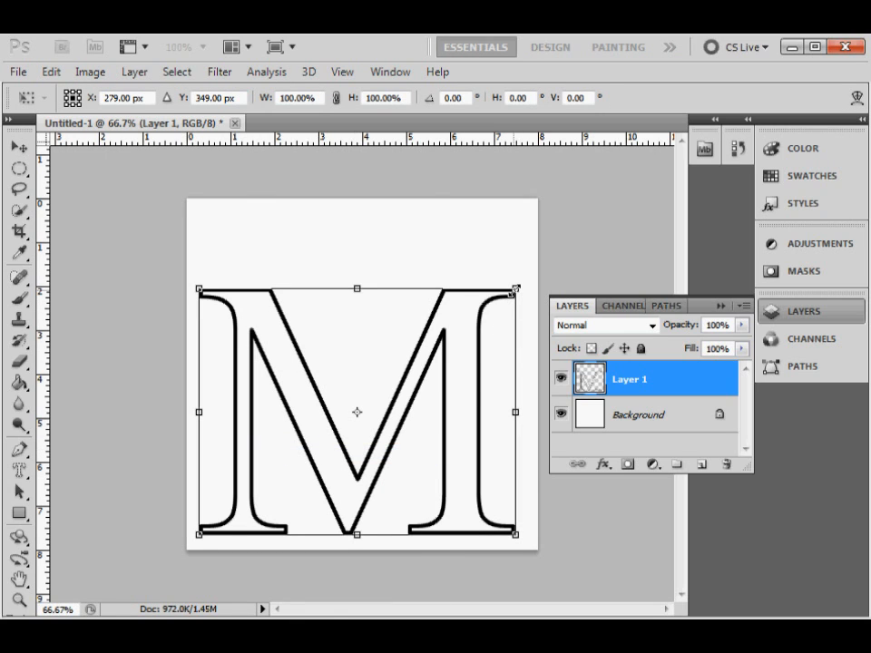
pyautogui.moveTo(518, 287); pyautogui.dragTo(694, 230)
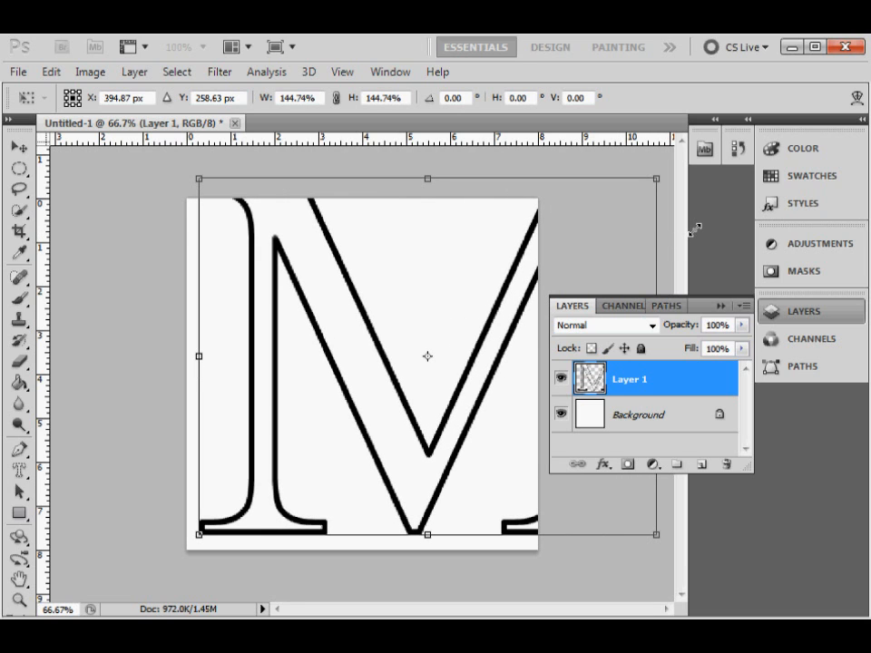
pyautogui.moveTo(484, 285); pyautogui.dragTo(472, 290)
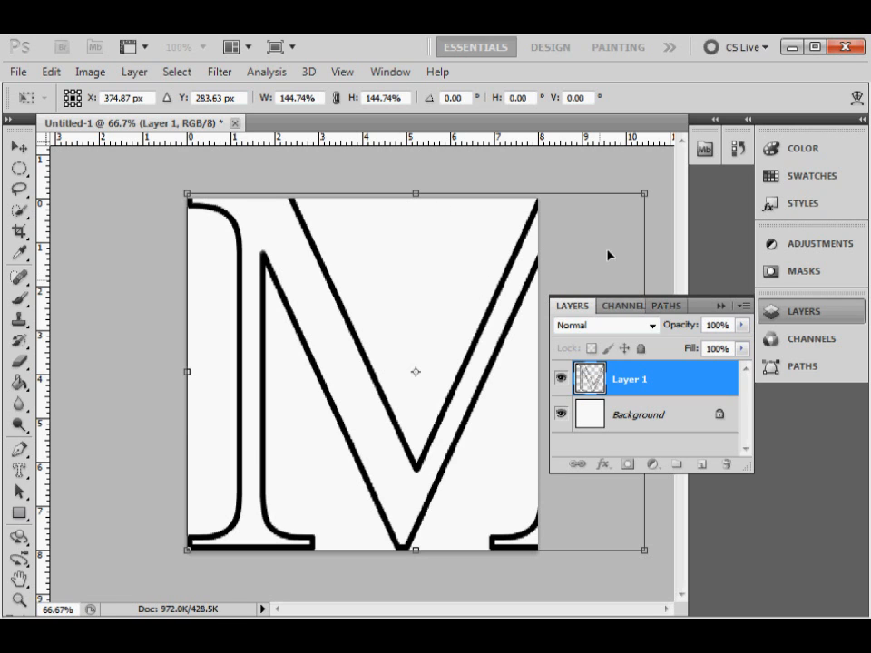
pyautogui.moveTo(645, 193)
pyautogui.mouseDown()
pyautogui.moveTo(675, 184)
pyautogui.moveTo(641, 196)
pyautogui.mouseUp()
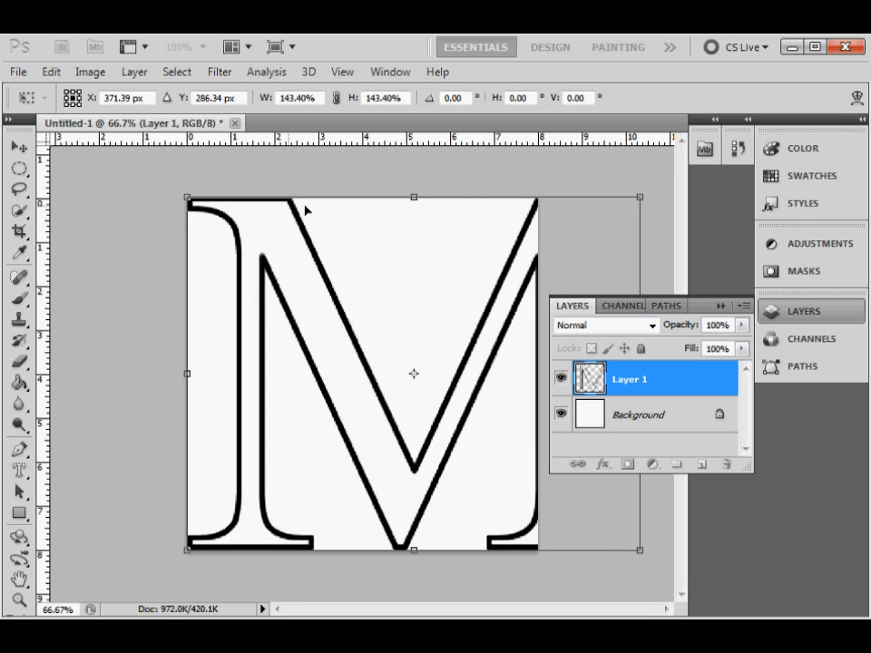
# Set the M's width to about 141%, shift it so its outer serifs run off both canvas sides, and apply the transform
pyautogui.moveTo(643, 238); pyautogui.dragTo(723, 242)
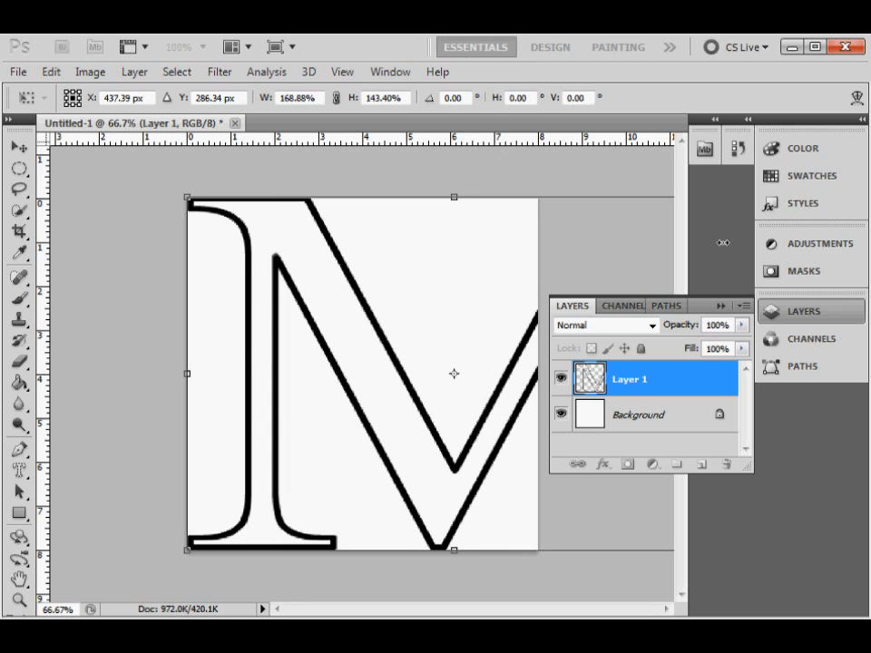
pyautogui.moveTo(722, 242); pyautogui.dragTo(624, 251)
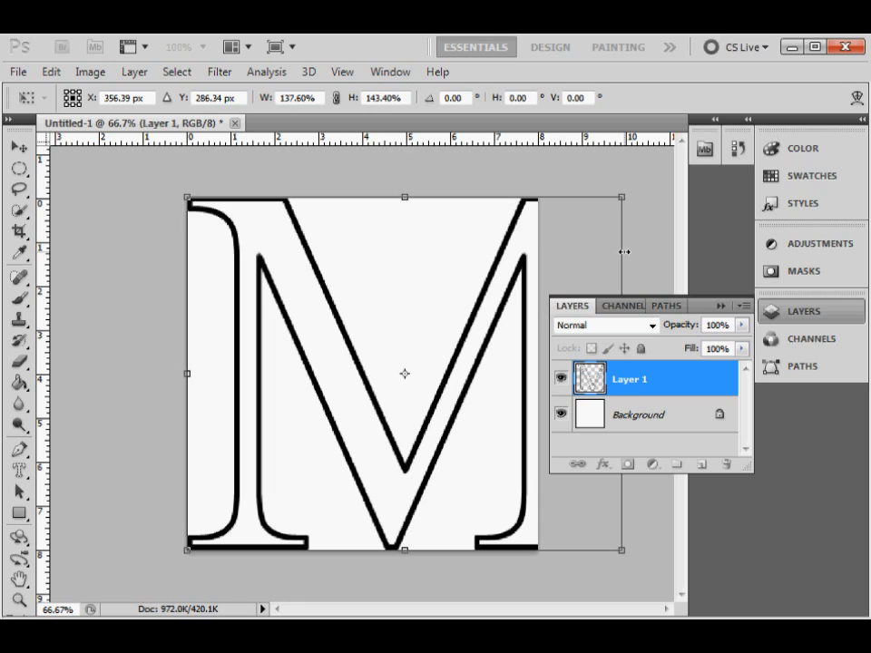
pyautogui.moveTo(624, 251); pyautogui.dragTo(624, 251)
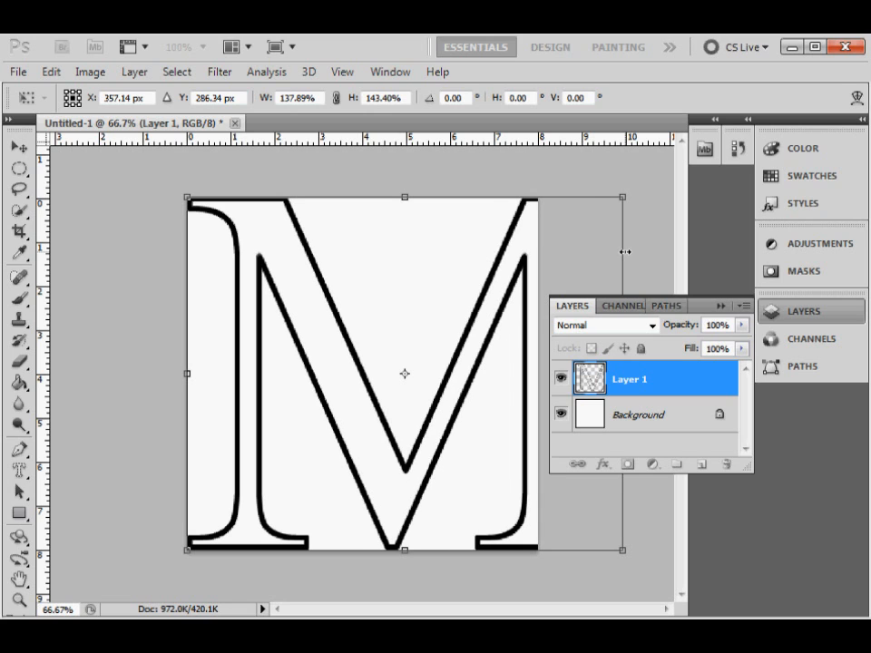
pyautogui.moveTo(382, 456); pyautogui.dragTo(360, 453)
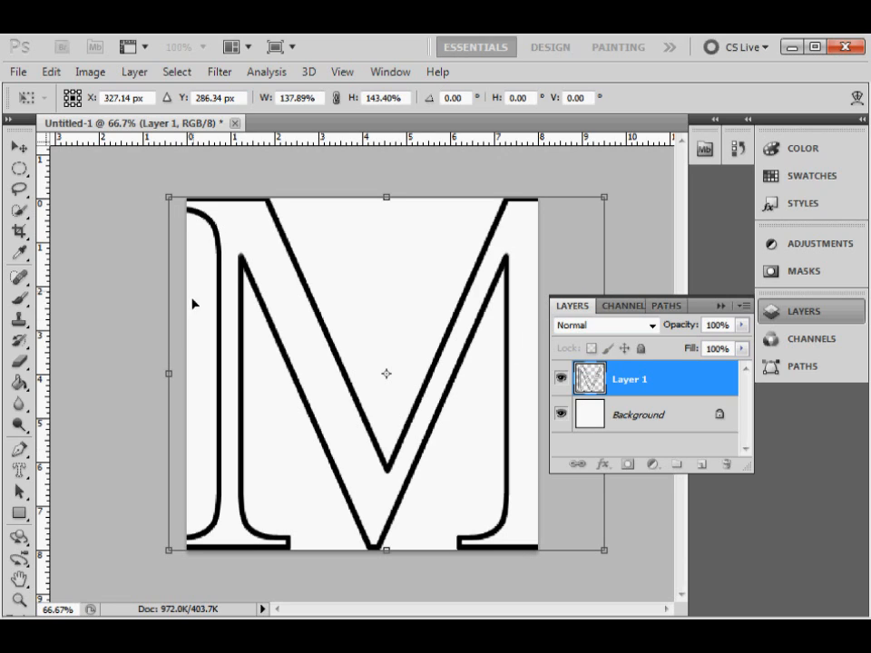
pyautogui.moveTo(167, 375); pyautogui.dragTo(159, 375)
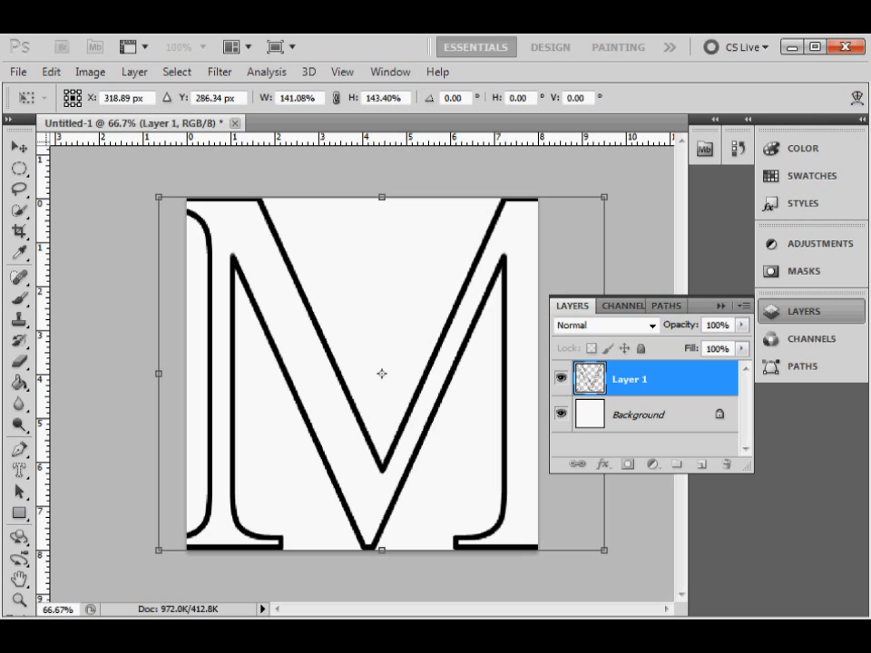
pyautogui.moveTo(864, 119); pyautogui.dragTo(869, 118)
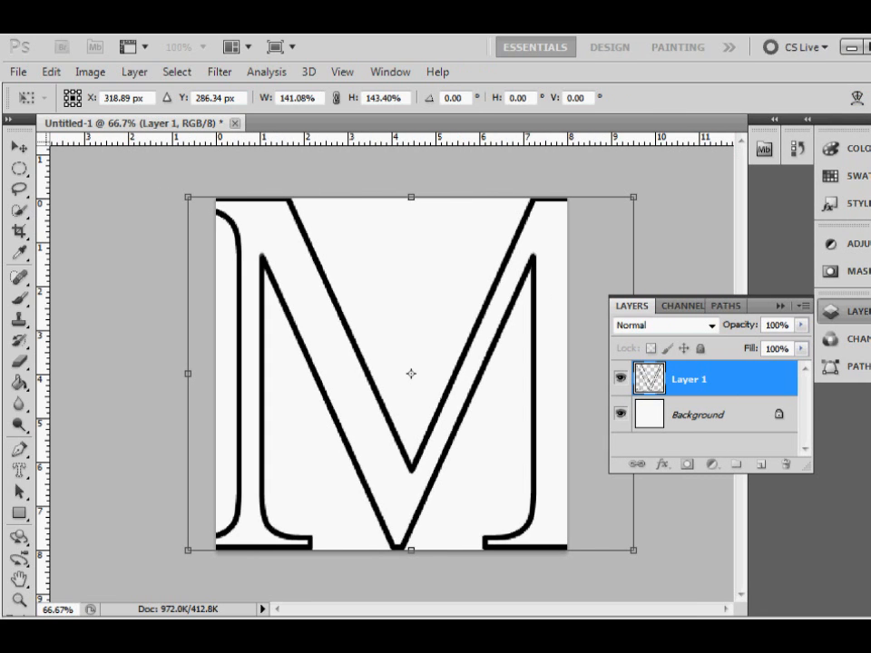
pyautogui.press('Return')
pyautogui.moveTo(870, 127); pyautogui.dragTo(866, 127)
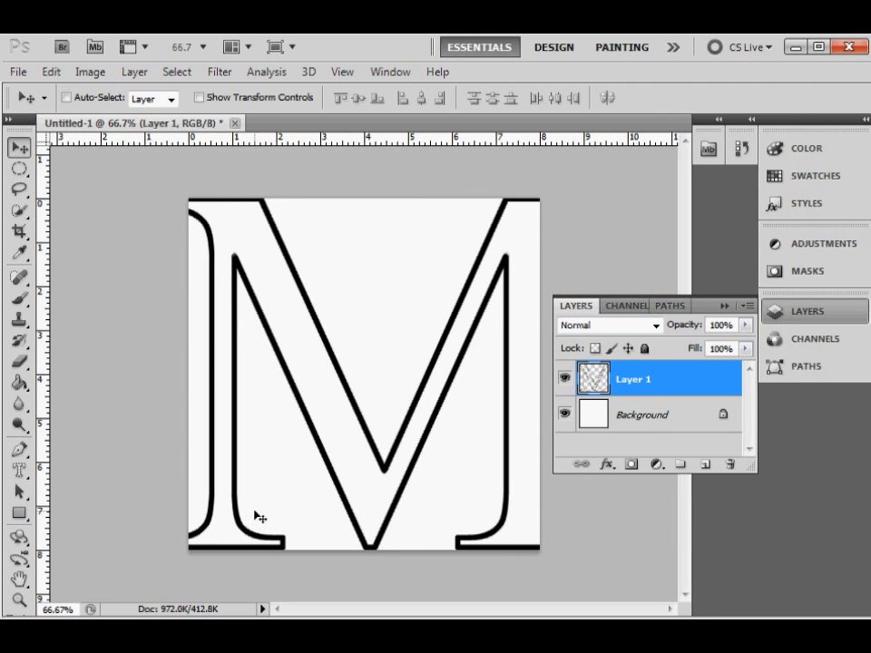
# Select the whole canvas and copy the M artwork from Layer 1 onto three new layers
pyautogui.hotkey('ctrl', 'a')
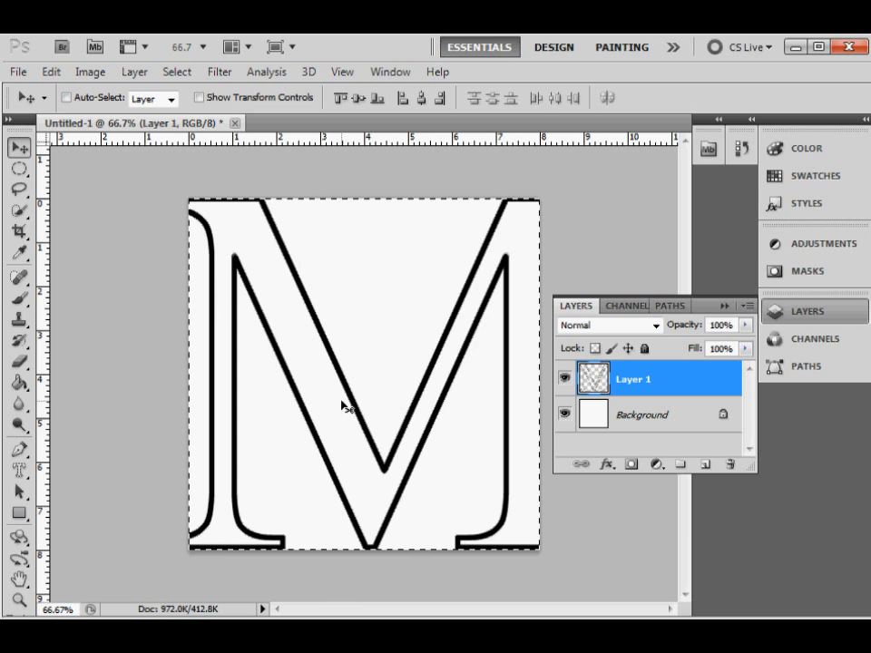
pyautogui.hotkey('ctrl', 'j')
pyautogui.hotkey('ctrl', 'j')
pyautogui.hotkey('ctrl', 'j')
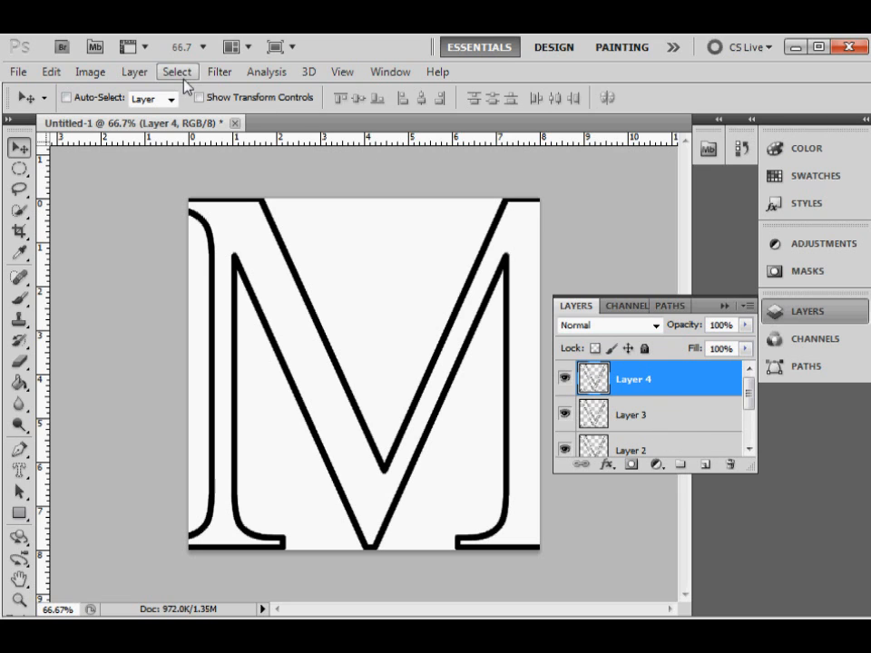
# Open the canvas size settings and set the new width and height to 200 percent each
pyautogui.click(89, 72)
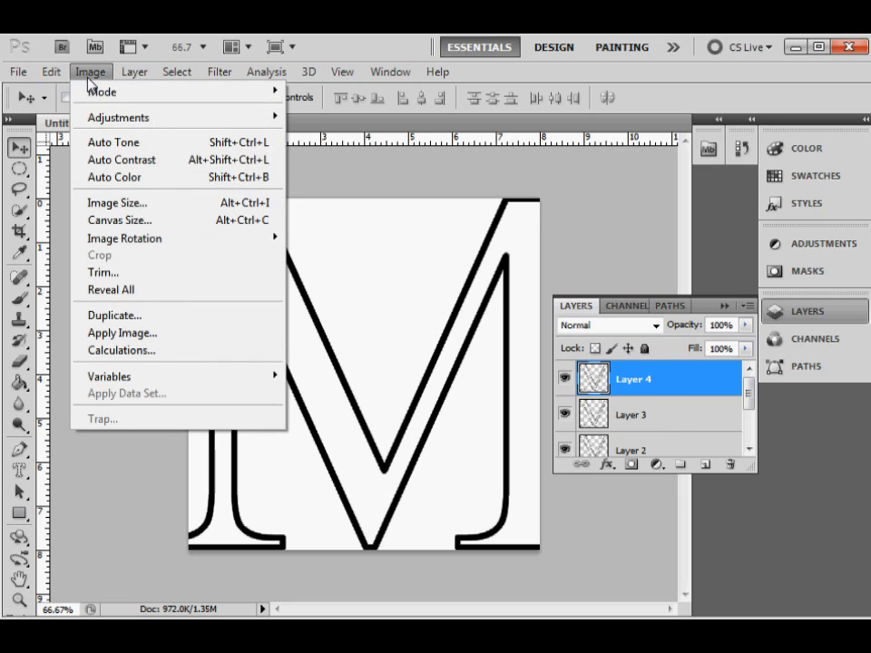
pyautogui.click(118, 220)
pyautogui.click(622, 352)
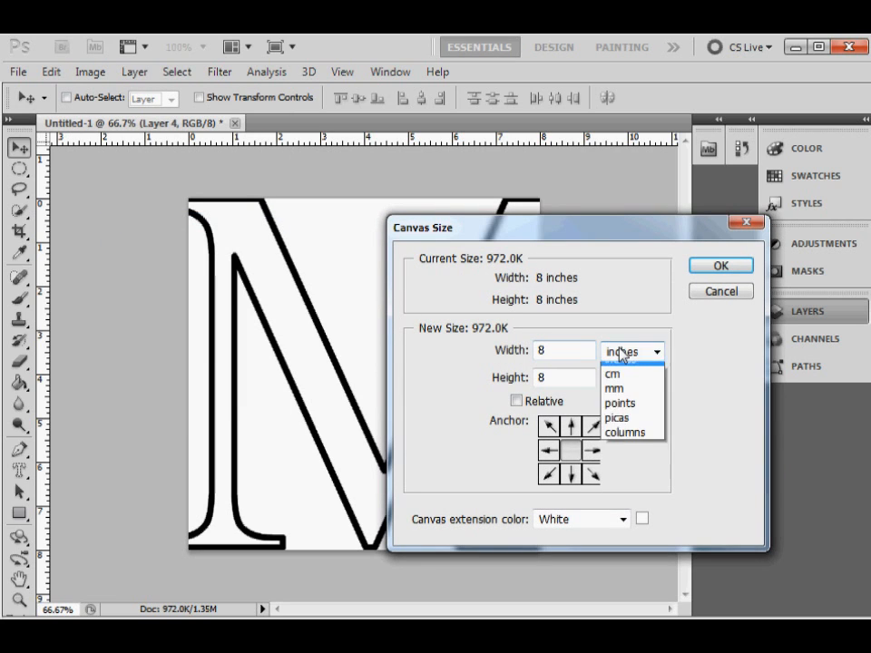
pyautogui.click(617, 367)
pyautogui.click(560, 350)
pyautogui.moveTo(560, 350); pyautogui.dragTo(467, 352)
pyautogui.write('200')
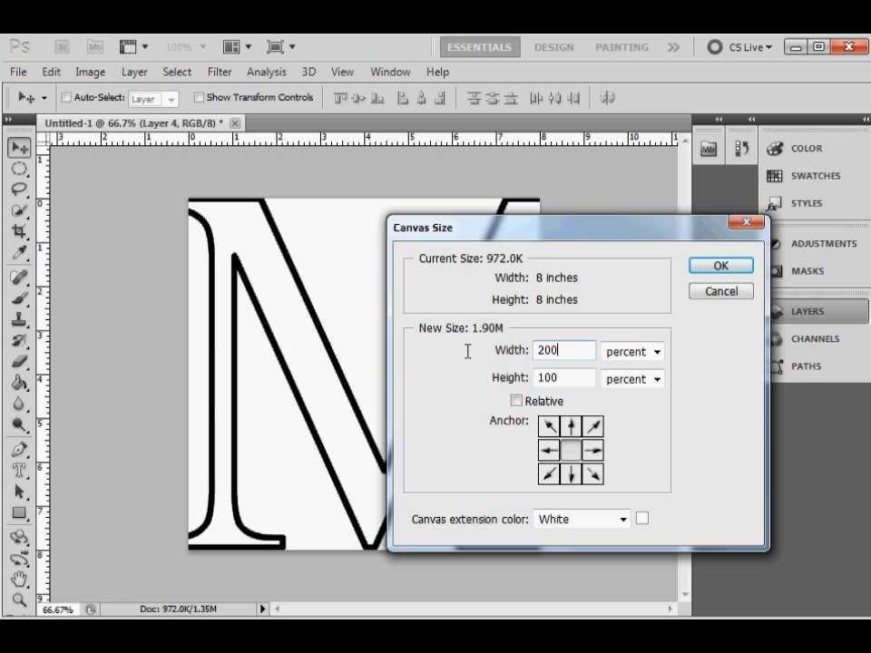
pyautogui.moveTo(576, 372); pyautogui.dragTo(537, 379)
pyautogui.write('200')
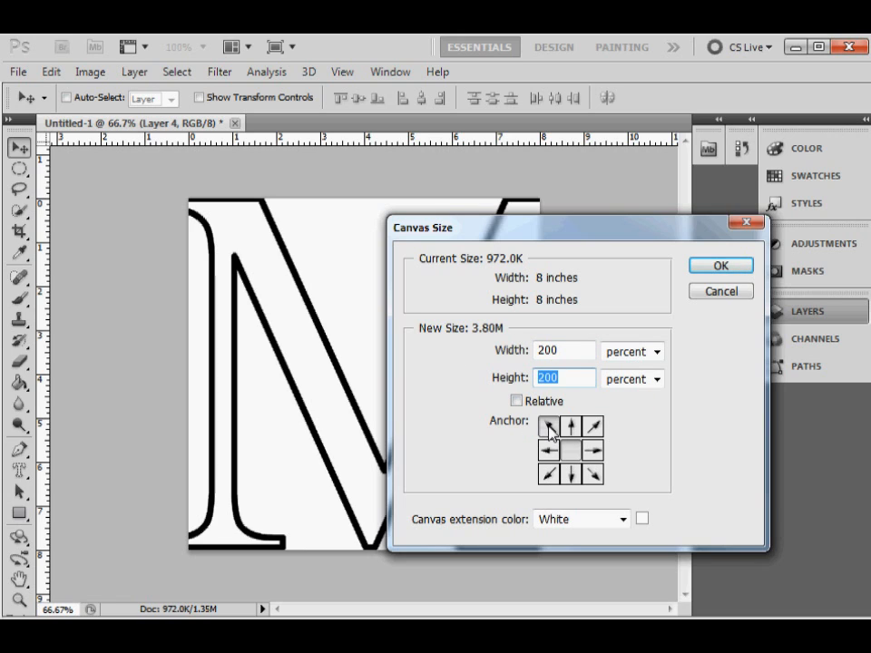
# Anchor the existing artwork at the canvas's upper-left corner, keep white as the extension color, and apply the canvas enlargement
pyautogui.click(548, 426)
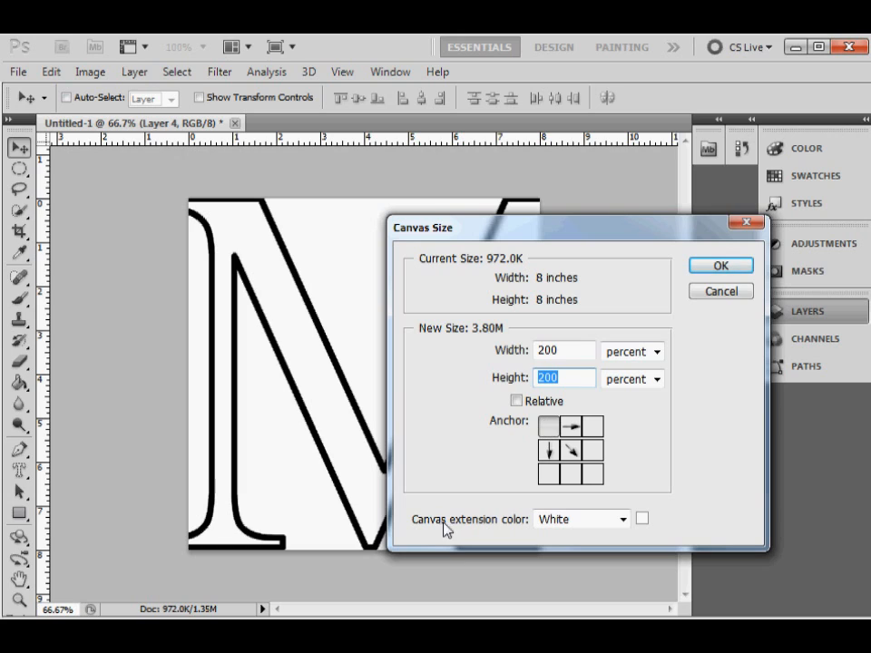
pyautogui.click(622, 523)
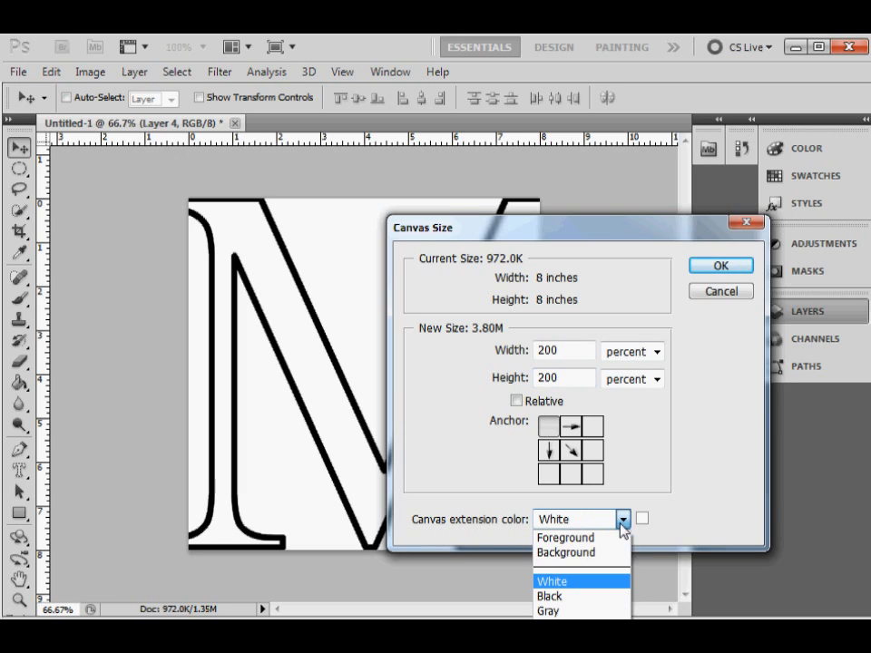
pyautogui.click(595, 583)
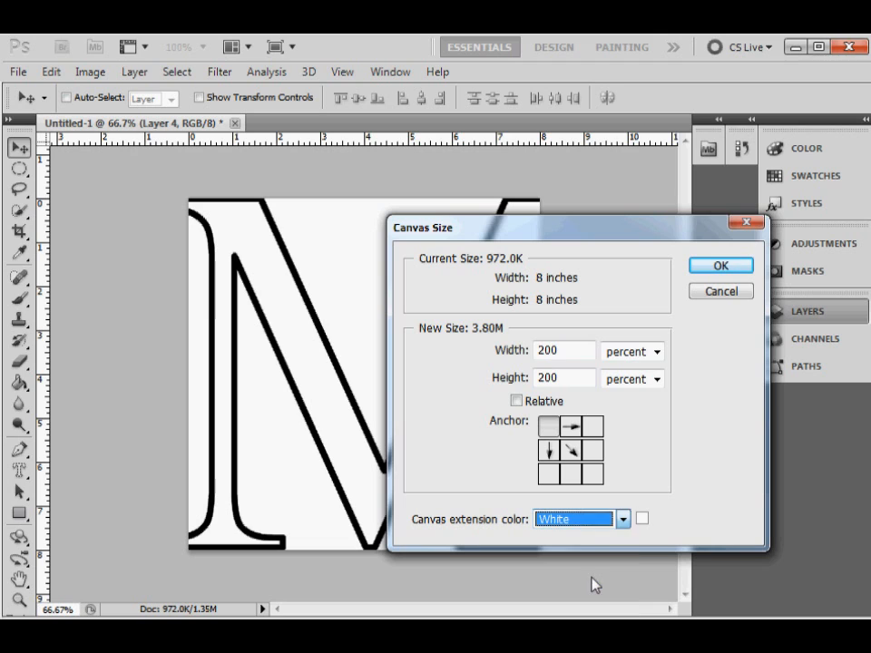
pyautogui.click(720, 267)
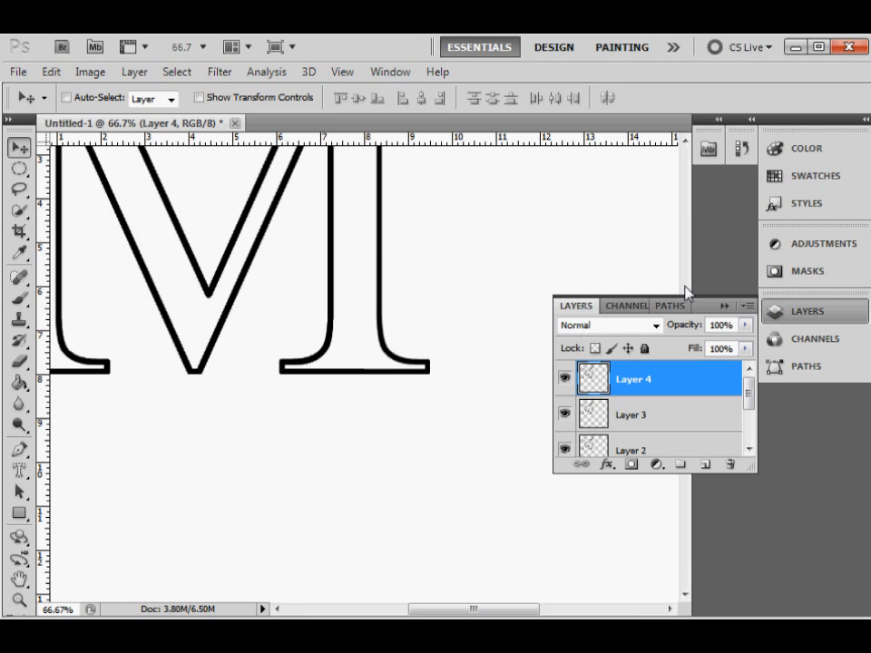
# Make Layer 4 the only selected layer and turn off Auto-Select for the Move tool
pyautogui.hotkey('ctrl', '-')
pyautogui.hotkey('ctrl', '-')
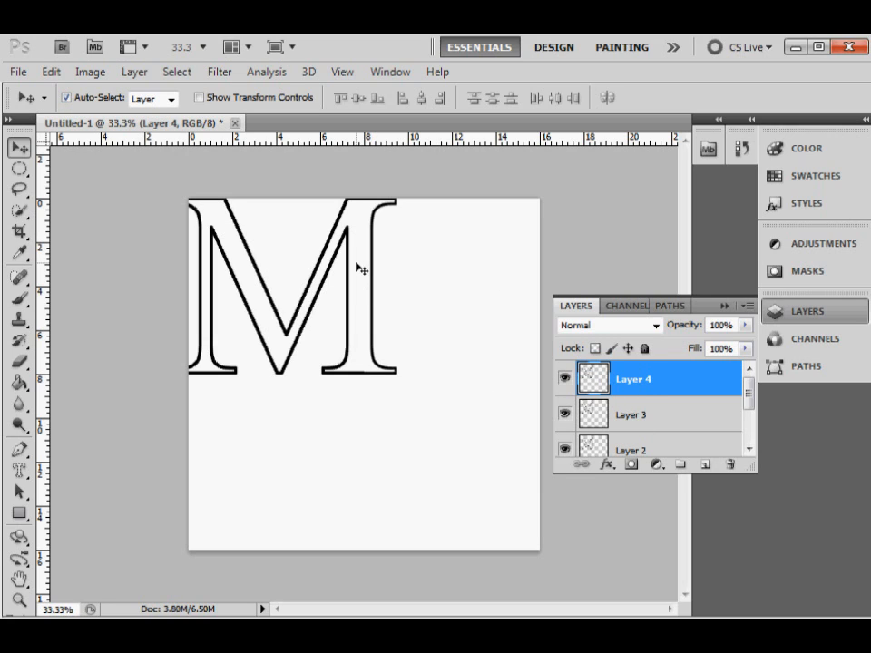
pyautogui.moveTo(355, 258); pyautogui.dragTo(399, 295)
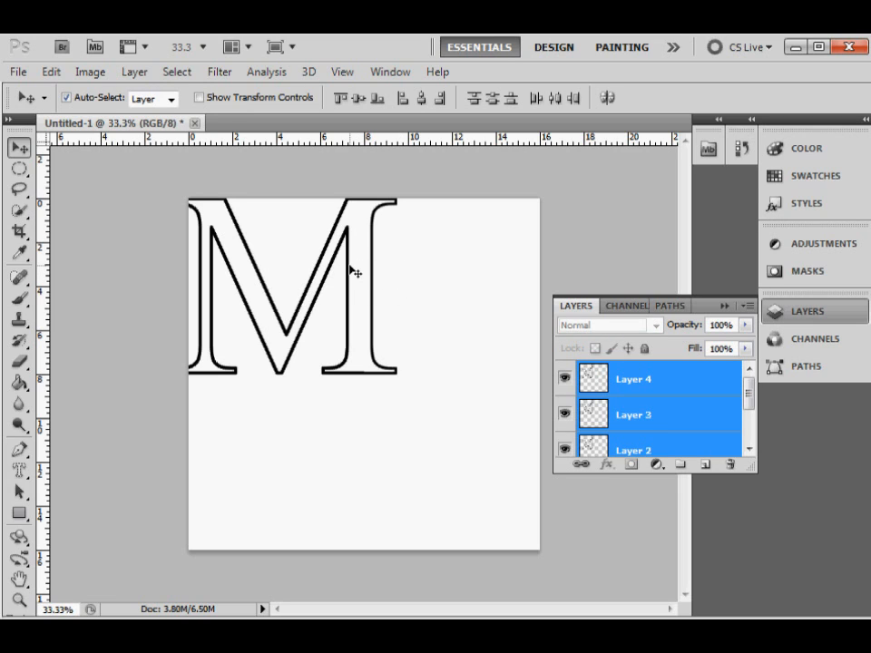
pyautogui.moveTo(355, 272)
pyautogui.mouseDown()
pyautogui.moveTo(449, 284)
pyautogui.moveTo(404, 284)
pyautogui.mouseUp()
pyautogui.click(656, 389)
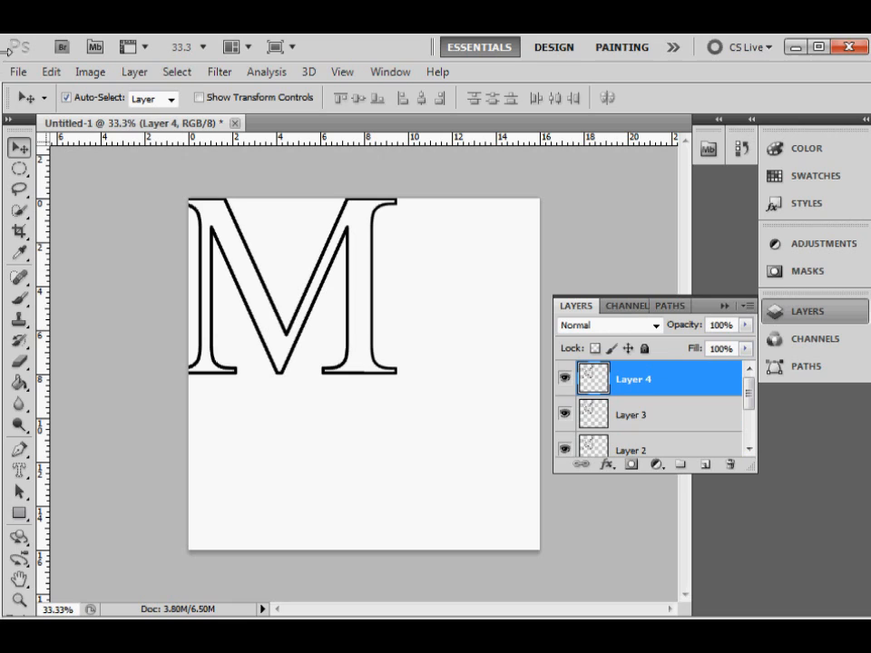
pyautogui.click(66, 97)
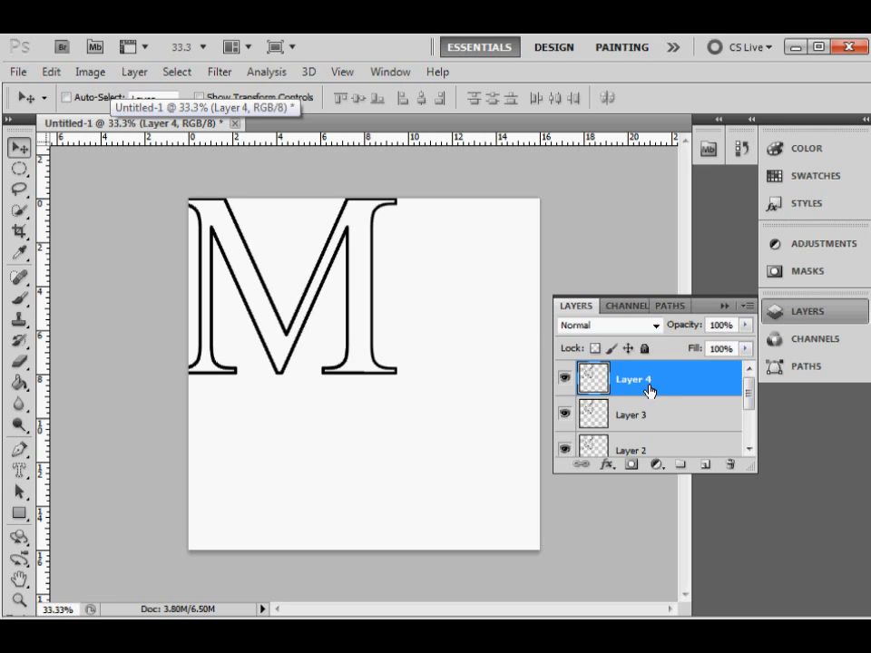
# Try placing the M on Layer 4 in the upper-right quarter of the enlarged canvas
pyautogui.moveTo(324, 291); pyautogui.dragTo(494, 294)
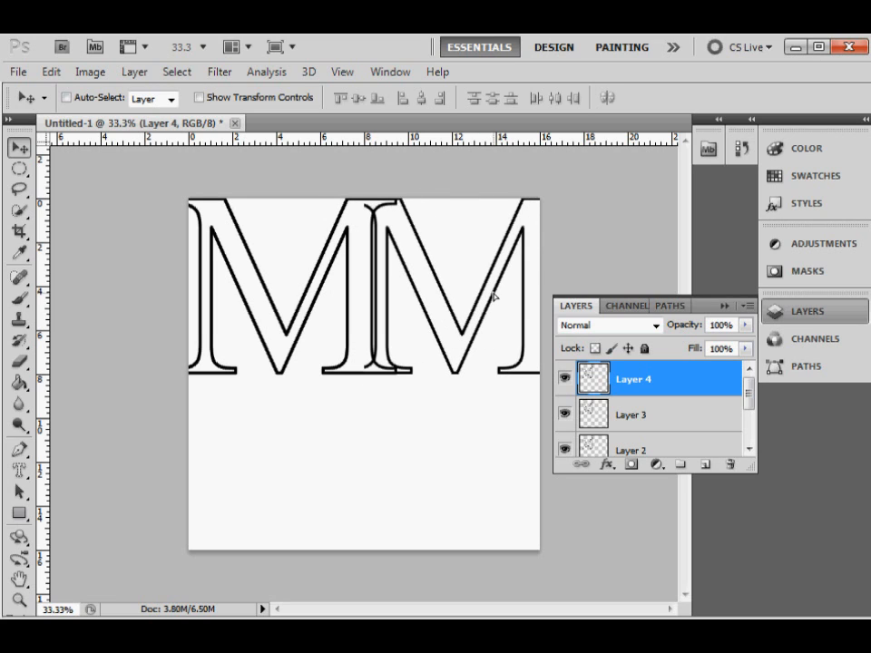
pyautogui.moveTo(500, 296); pyautogui.dragTo(506, 297)
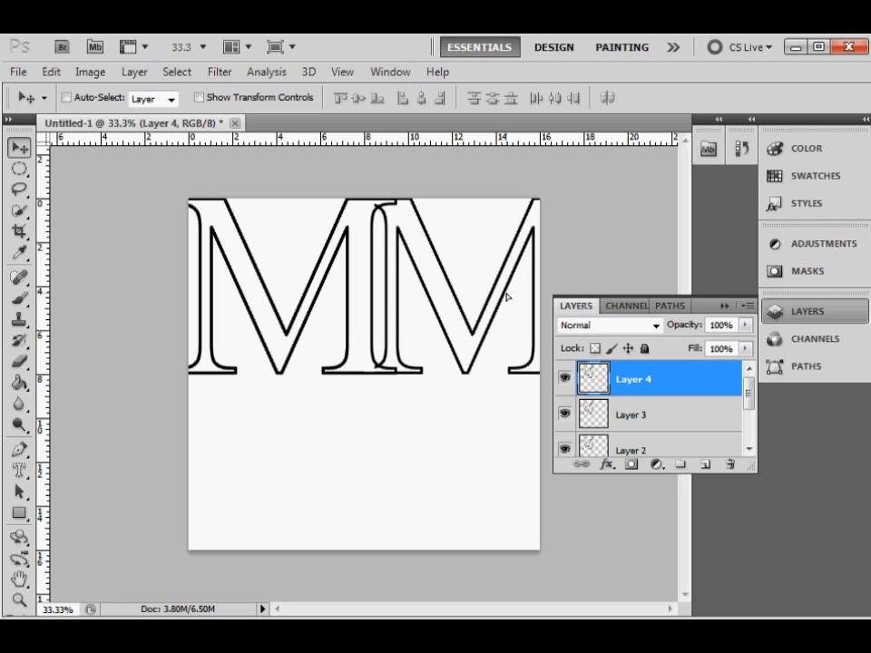
pyautogui.moveTo(506, 297); pyautogui.dragTo(498, 297)
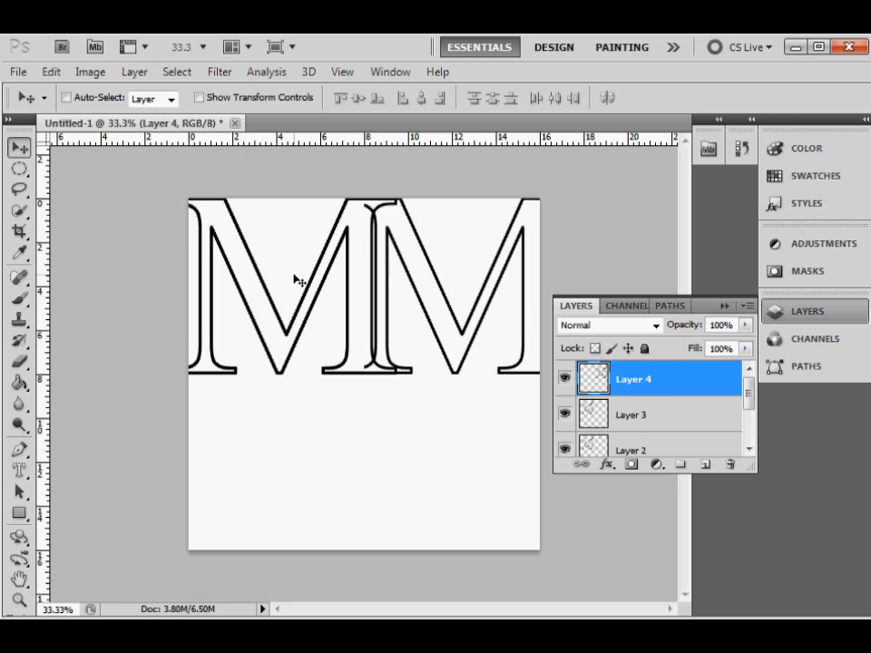
# Move the M on Layer 4 into the canvas's lower-left quarter and the M on Layer 3 into the lower-right quarter
pyautogui.moveTo(424, 291); pyautogui.dragTo(248, 467)
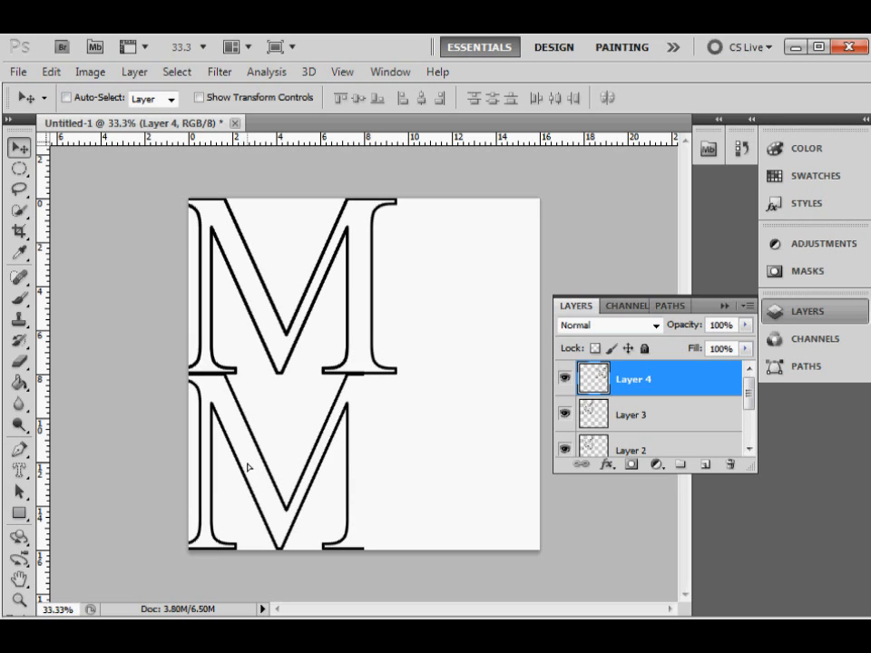
pyautogui.click(659, 419)
pyautogui.moveTo(299, 287); pyautogui.dragTo(471, 463)
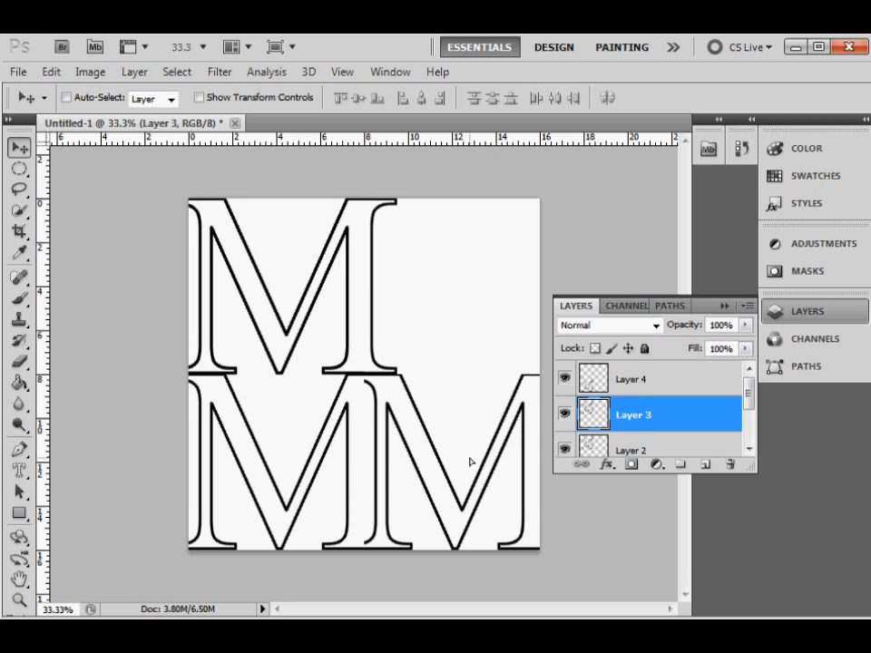
# Move the M on Layer 2 into the upper-right quarter of the canvas
pyautogui.click(633, 384)
pyautogui.click(684, 447)
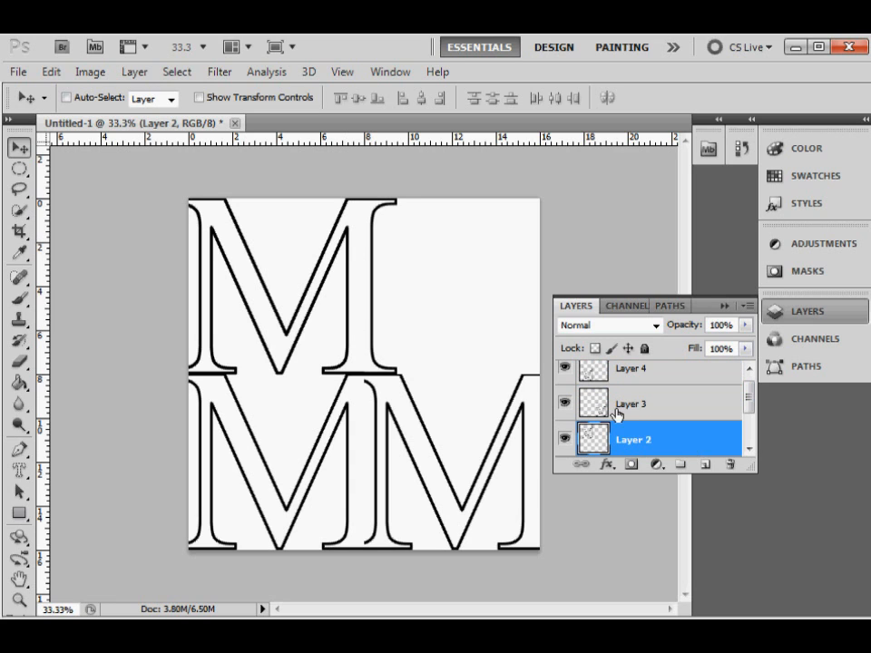
pyautogui.moveTo(305, 301); pyautogui.dragTo(479, 305)
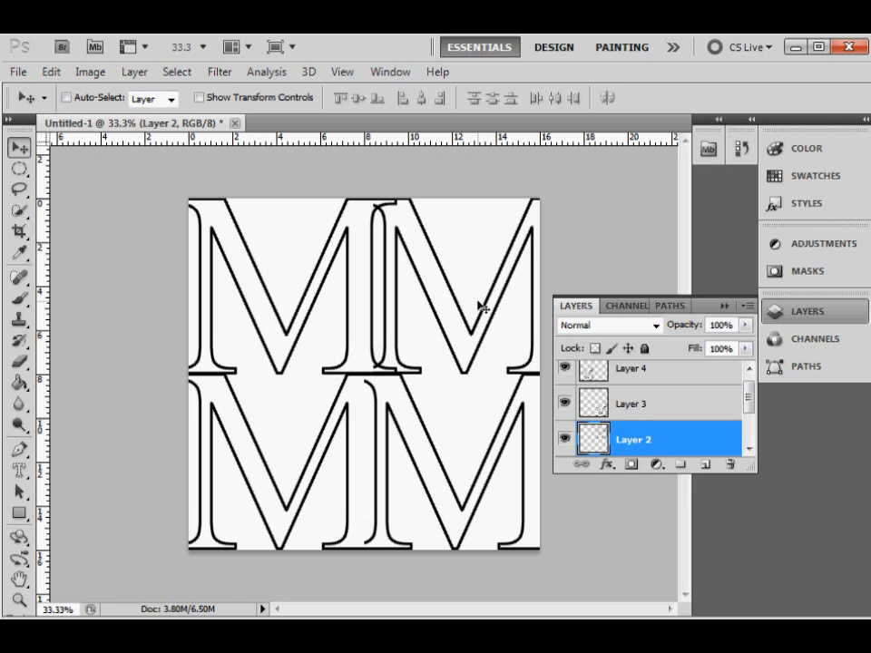
# Paste a new M into the upper-left quarter with Layer 1 hidden, and shift Layer 2's M to sit flush beside it
pyautogui.hotkey('ctrl', 'v')
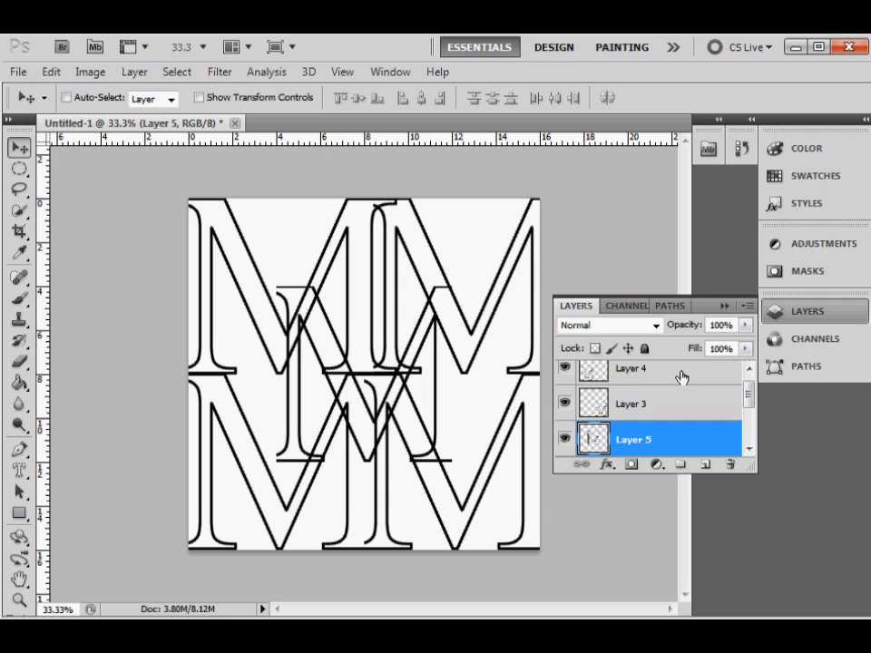
pyautogui.moveTo(750, 383); pyautogui.dragTo(726, 423)
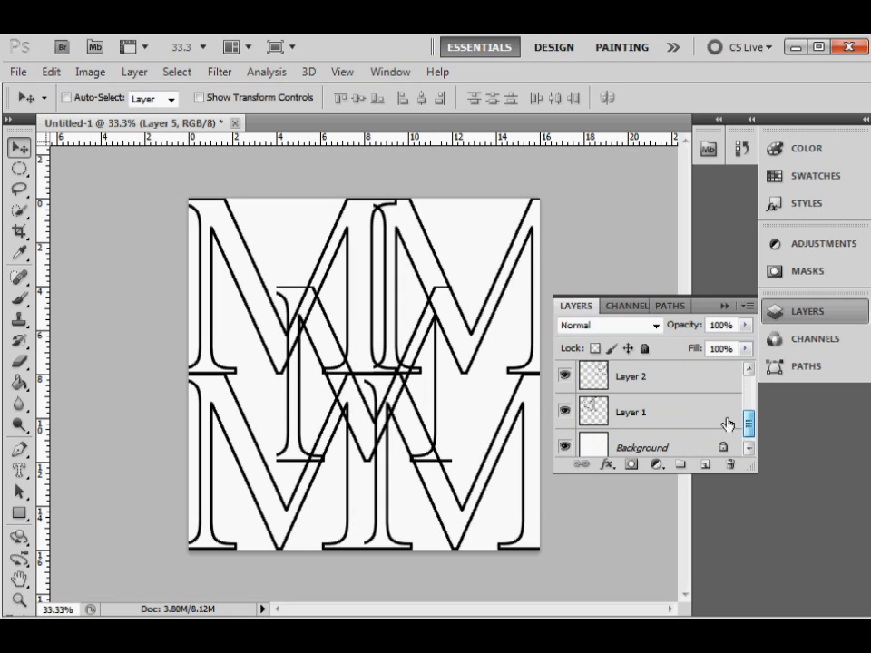
pyautogui.click(565, 411)
pyautogui.moveTo(324, 344); pyautogui.dragTo(229, 257)
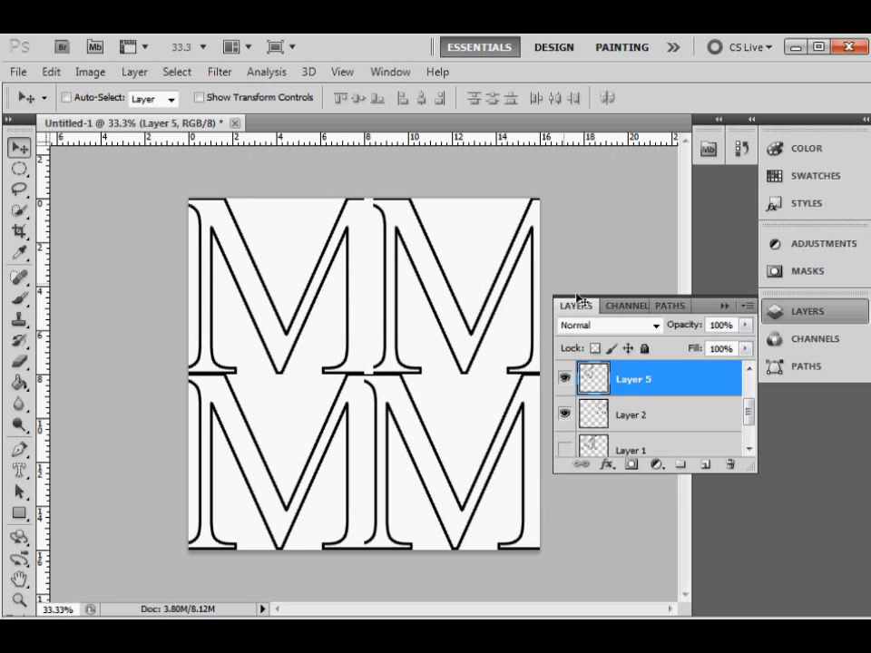
pyautogui.click(649, 413)
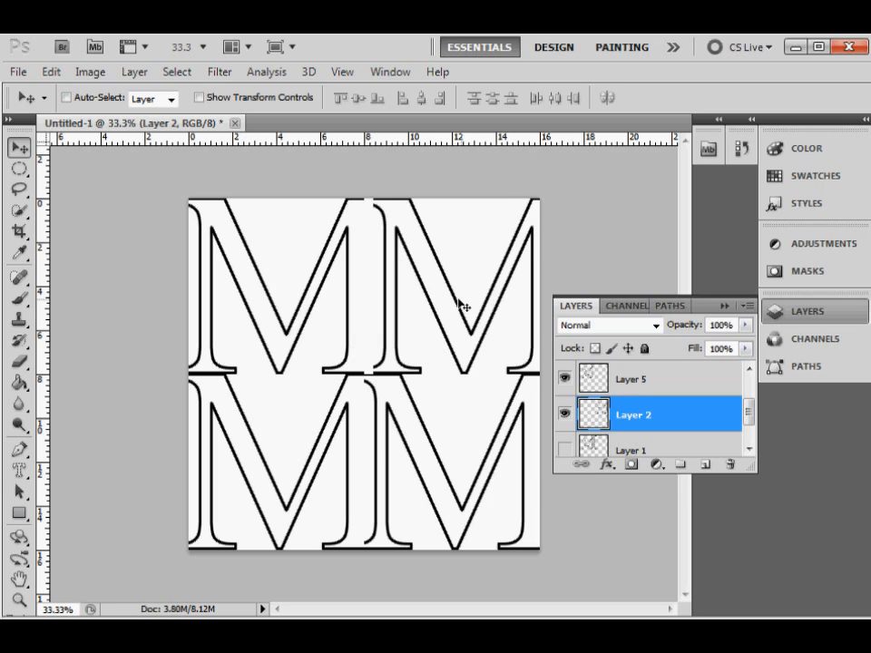
pyautogui.moveTo(462, 307); pyautogui.dragTo(454, 301)
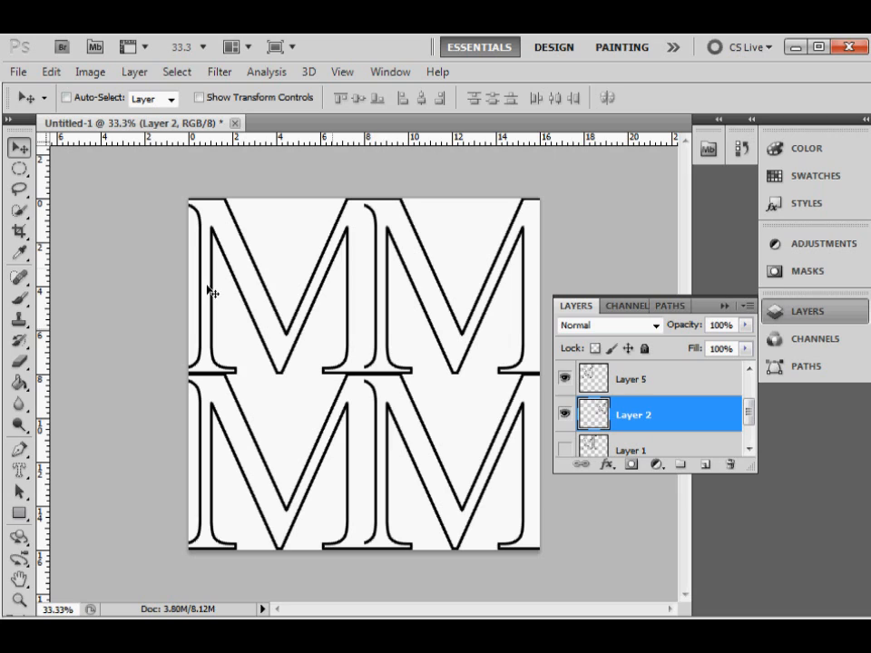
# Erase the leftover outer-left stem line from the Ms on Layer 2 and Layer 3
pyautogui.click(21, 361)
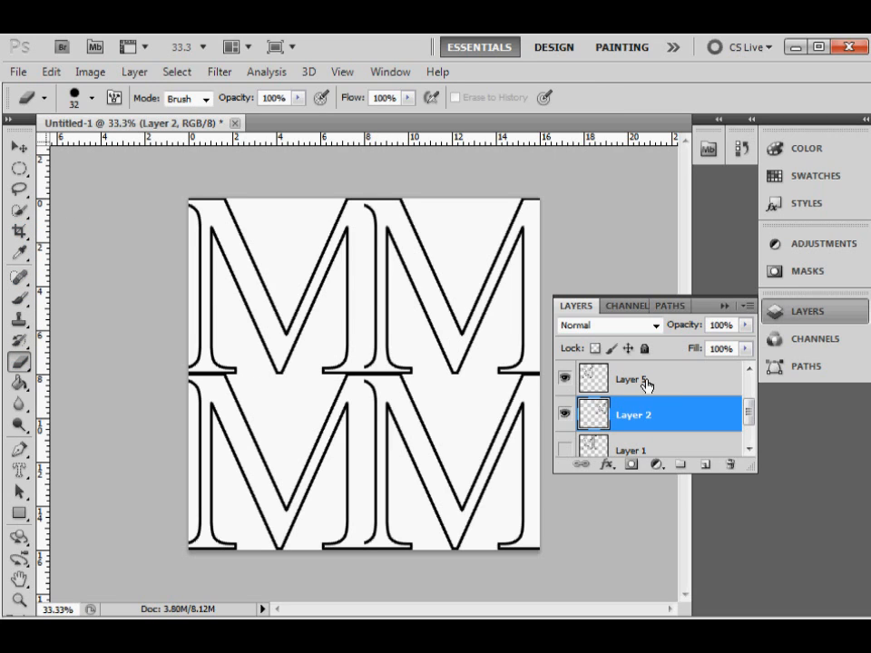
pyautogui.moveTo(376, 215)
pyautogui.mouseDown()
pyautogui.moveTo(385, 284)
pyautogui.moveTo(375, 373)
pyautogui.mouseUp()
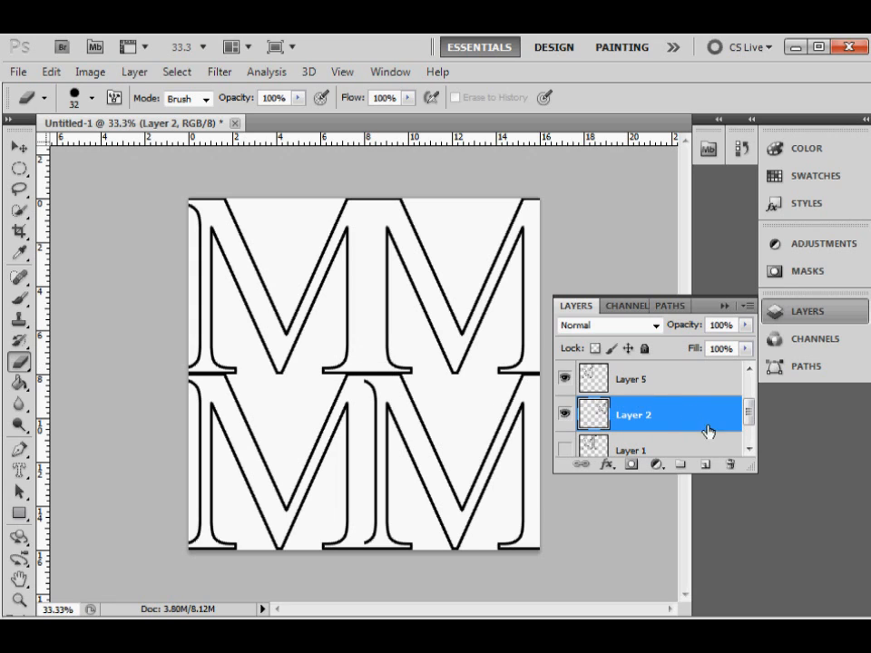
pyautogui.moveTo(749, 413); pyautogui.dragTo(749, 437)
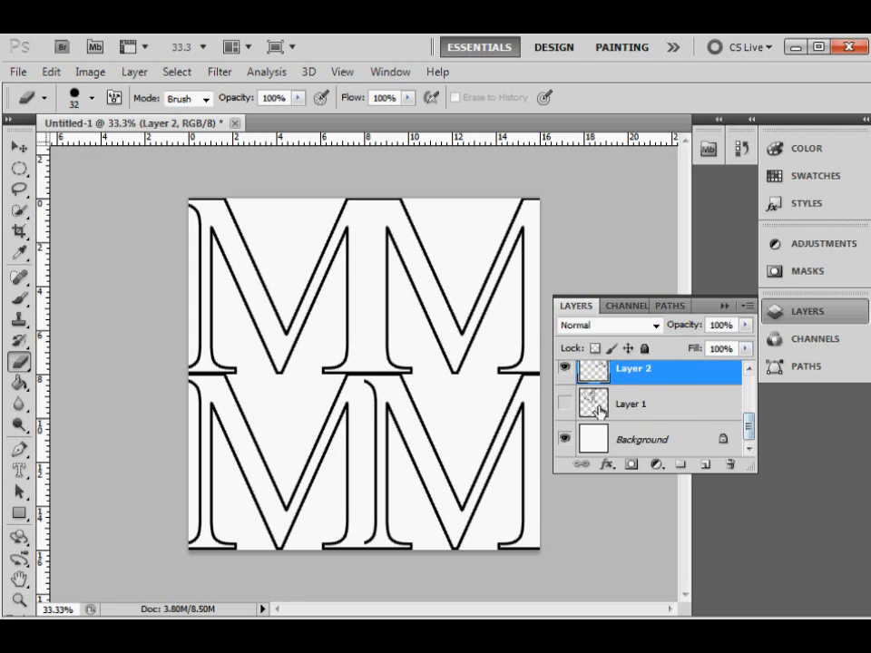
pyautogui.moveTo(749, 426); pyautogui.dragTo(750, 384)
pyautogui.click(684, 413)
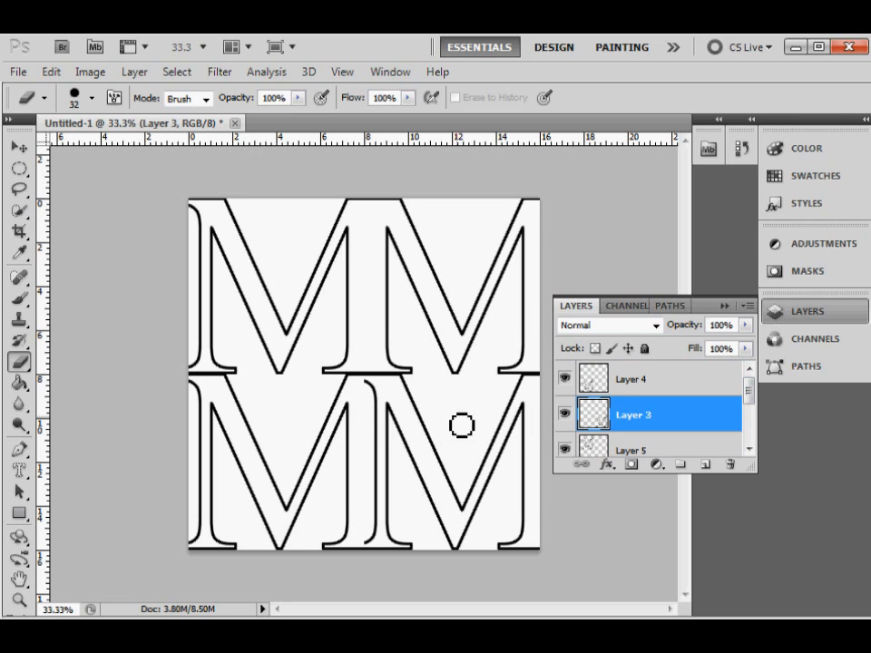
pyautogui.moveTo(371, 391)
pyautogui.mouseDown()
pyautogui.moveTo(382, 401)
pyautogui.moveTo(385, 439)
pyautogui.moveTo(372, 550)
pyautogui.mouseUp()
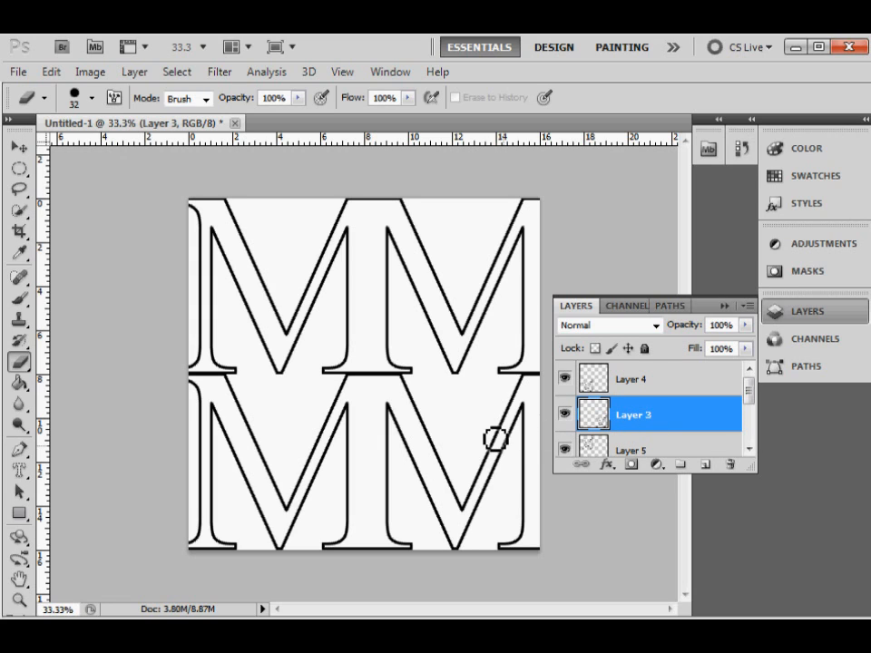
# Flip the M on Layer 3 vertically
pyautogui.click(50, 72)
pyautogui.moveTo(101, 434)
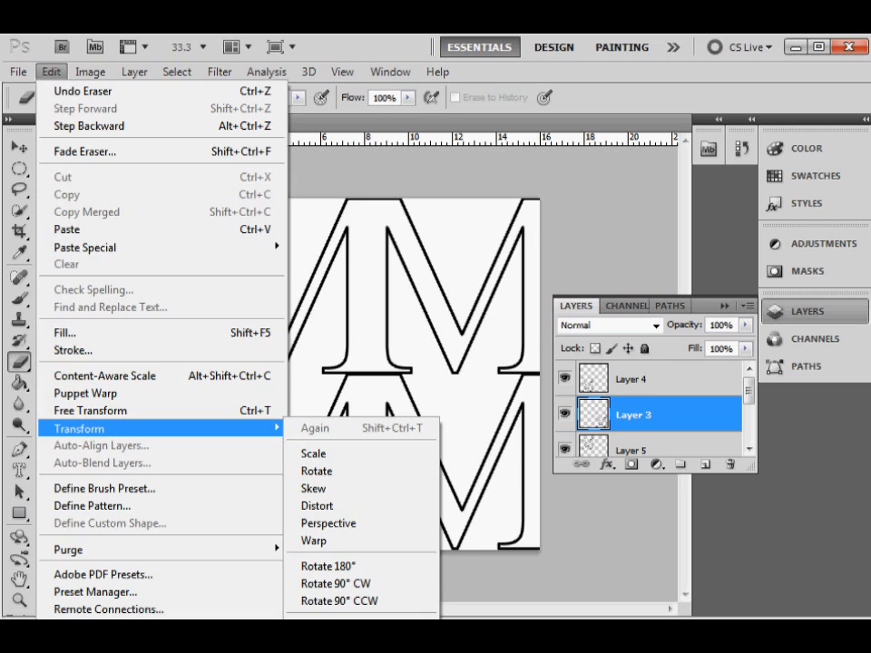
pyautogui.click(330, 643)
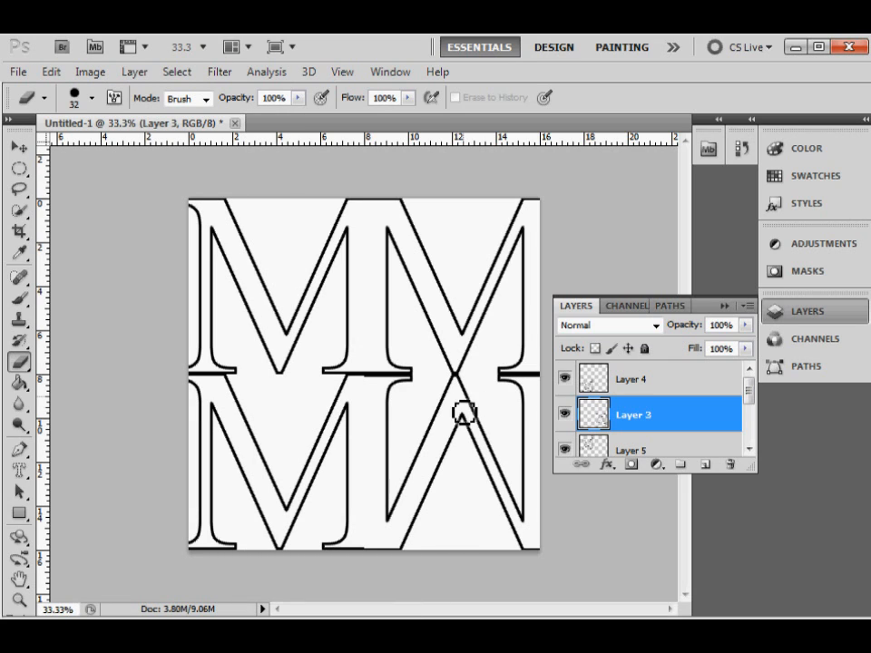
# Flip the M on Layer 4 vertically and erase its leftover outer-left stem line
pyautogui.moveTo(753, 402)
pyautogui.mouseDown()
pyautogui.moveTo(752, 428)
pyautogui.moveTo(749, 388)
pyautogui.mouseUp()
pyautogui.click(676, 384)
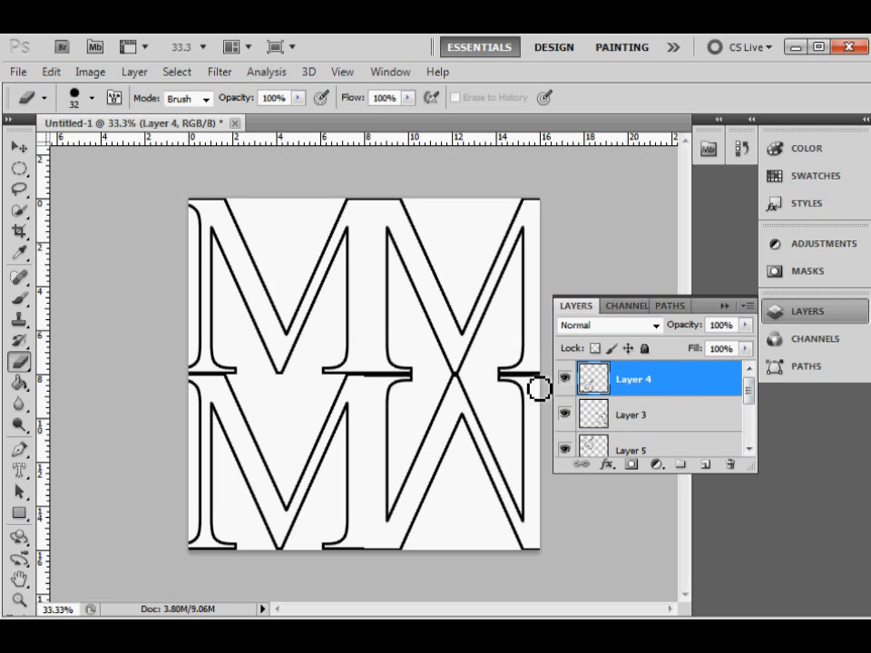
pyautogui.click(50, 73)
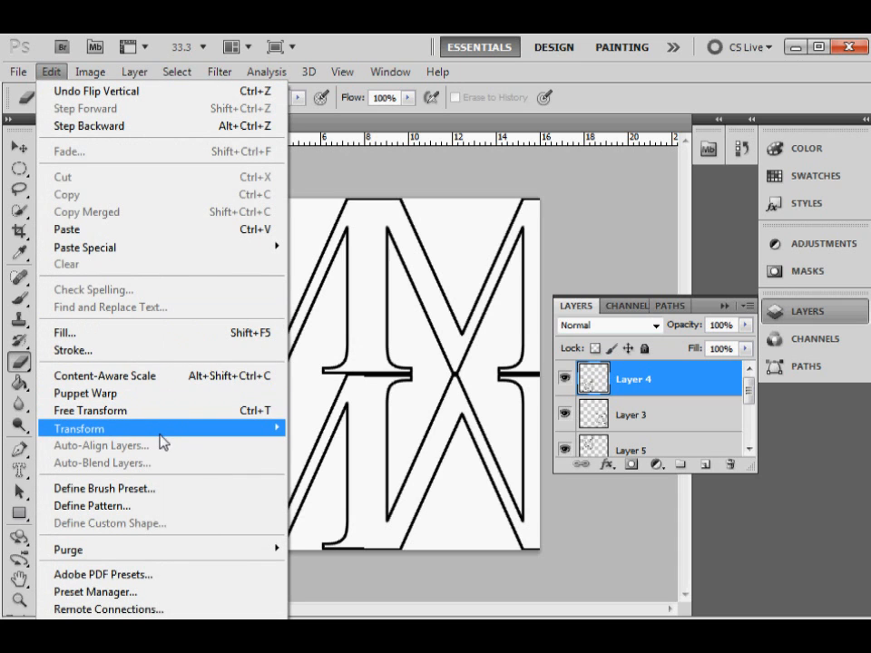
pyautogui.moveTo(163, 430)
pyautogui.click(440, 288)
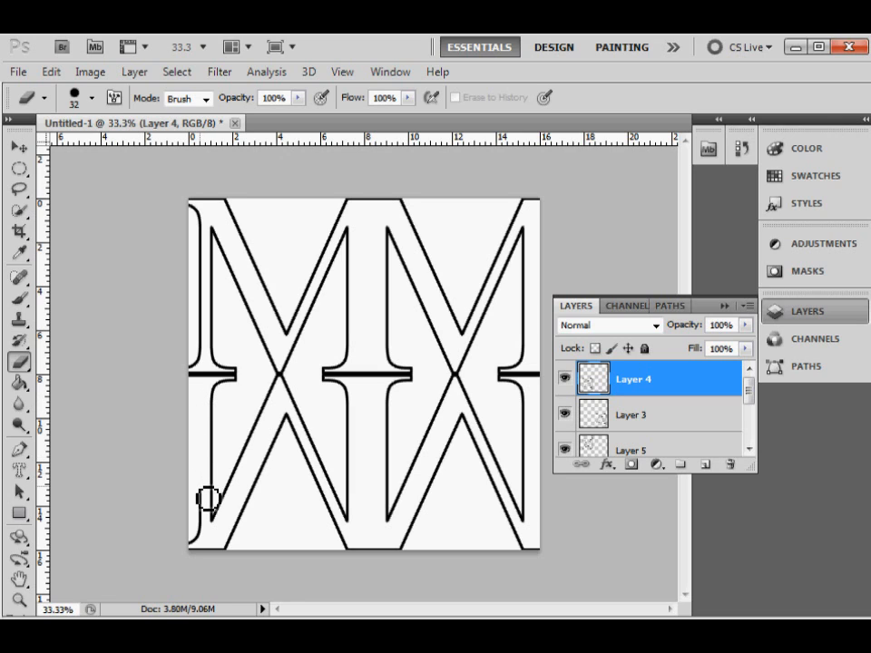
pyautogui.moveTo(206, 524); pyautogui.dragTo(195, 549)
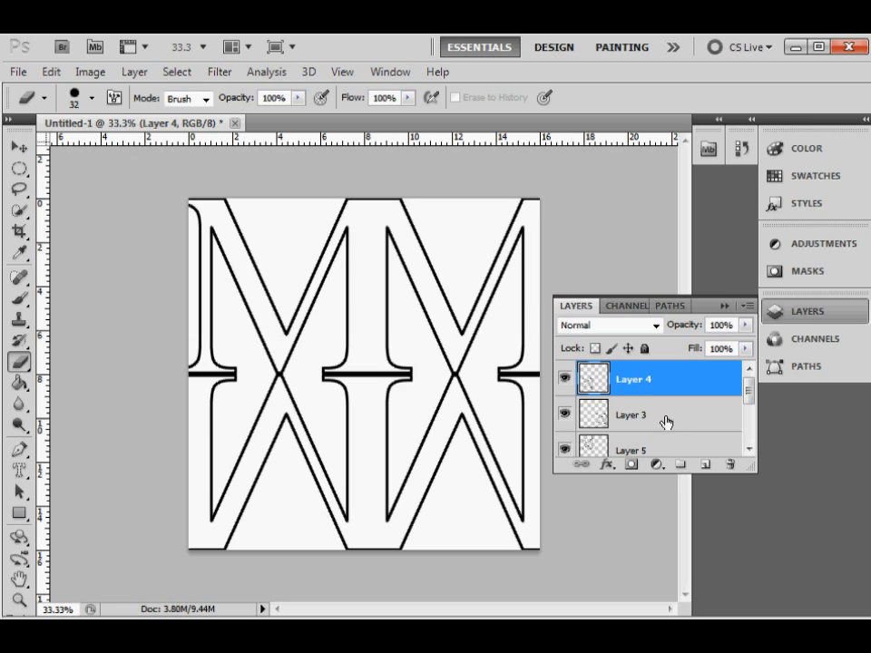
# Erase the leftover outer-left stem line from the M on Layer 5
pyautogui.click(661, 448)
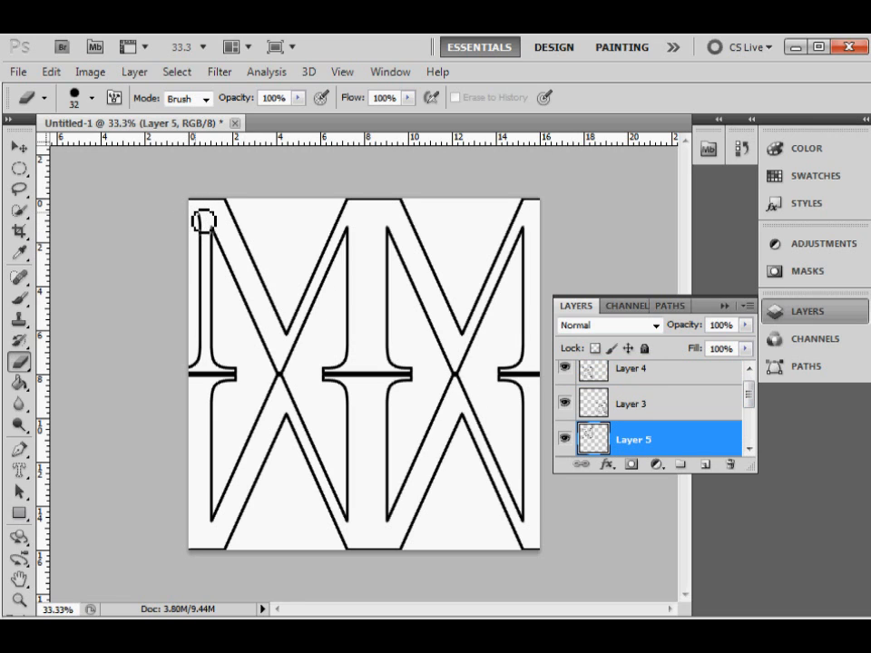
pyautogui.moveTo(206, 232); pyautogui.dragTo(207, 366)
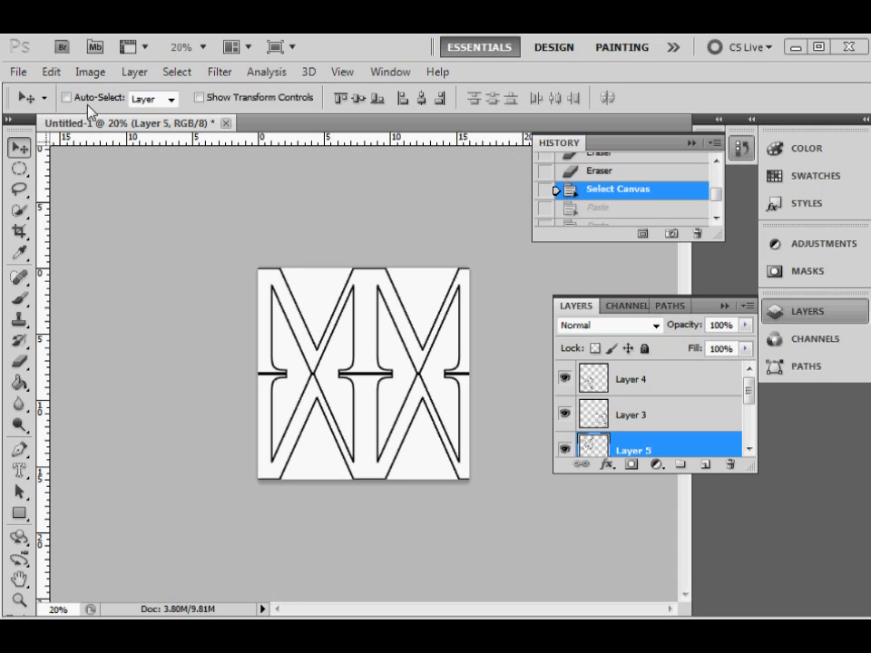
# Flatten the four-M tile into a single background layer, discarding the hidden layers
pyautogui.click(91, 69)
pyautogui.moveTo(51, 74)
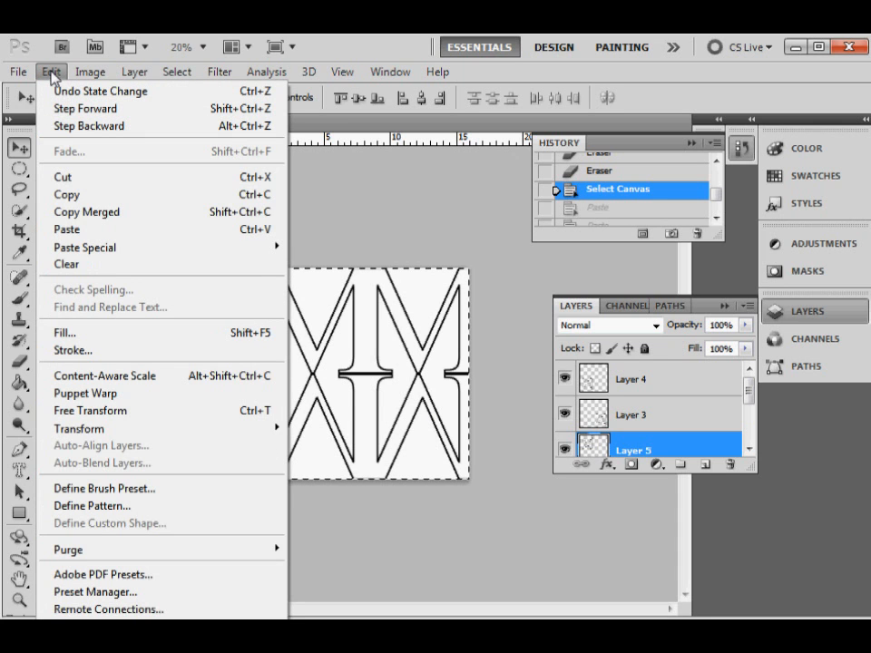
pyautogui.moveTo(130, 79)
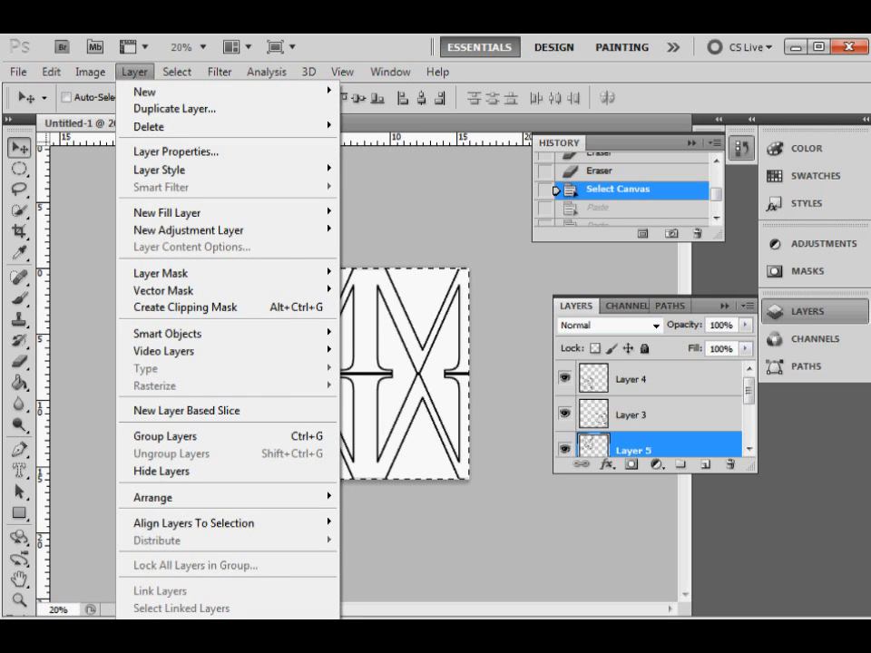
pyautogui.click(173, 619)
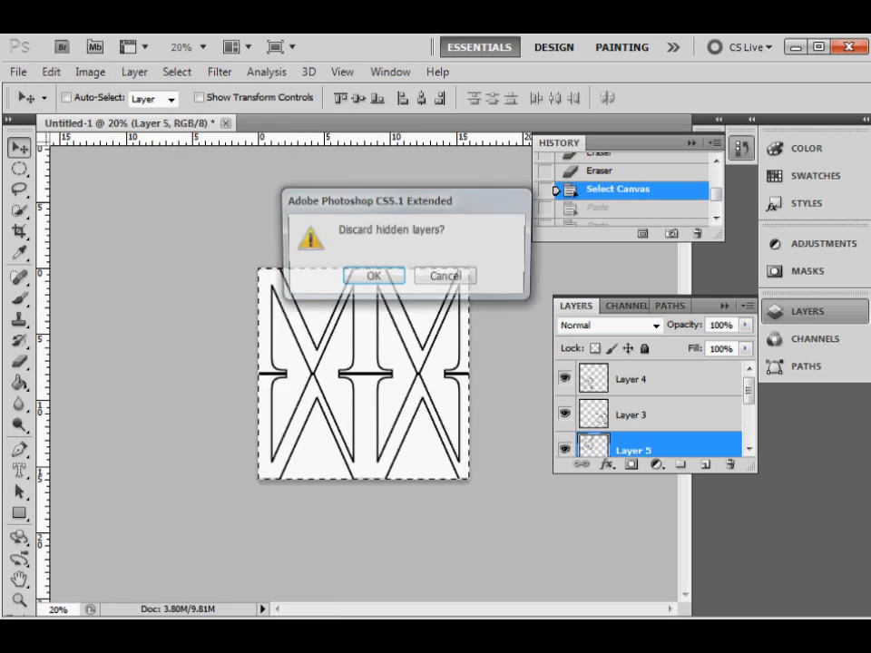
pyautogui.click(371, 278)
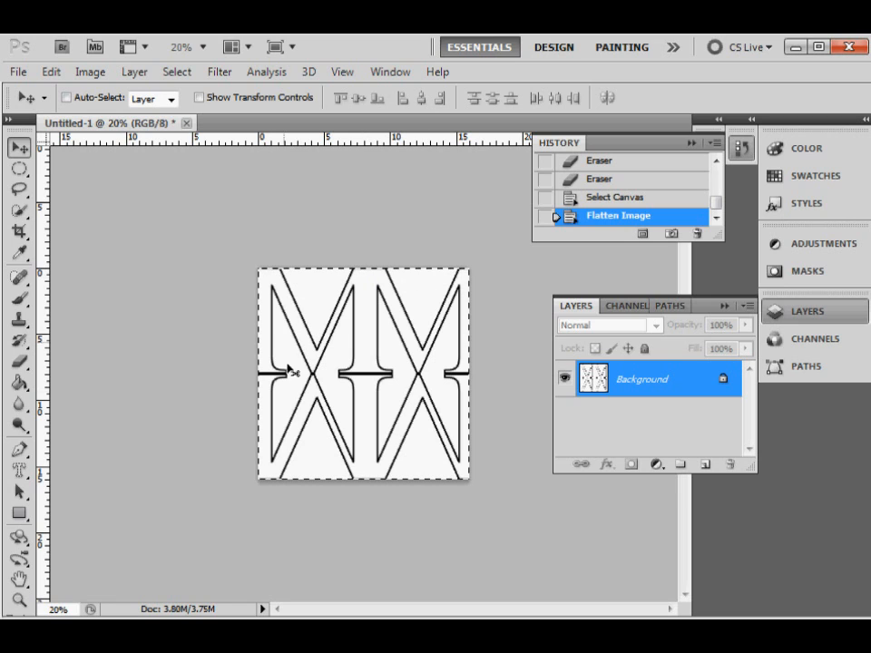
# Select the whole canvas and paste three copies of the flattened four-M tile as new layers
pyautogui.hotkey('ctrl', 'a')
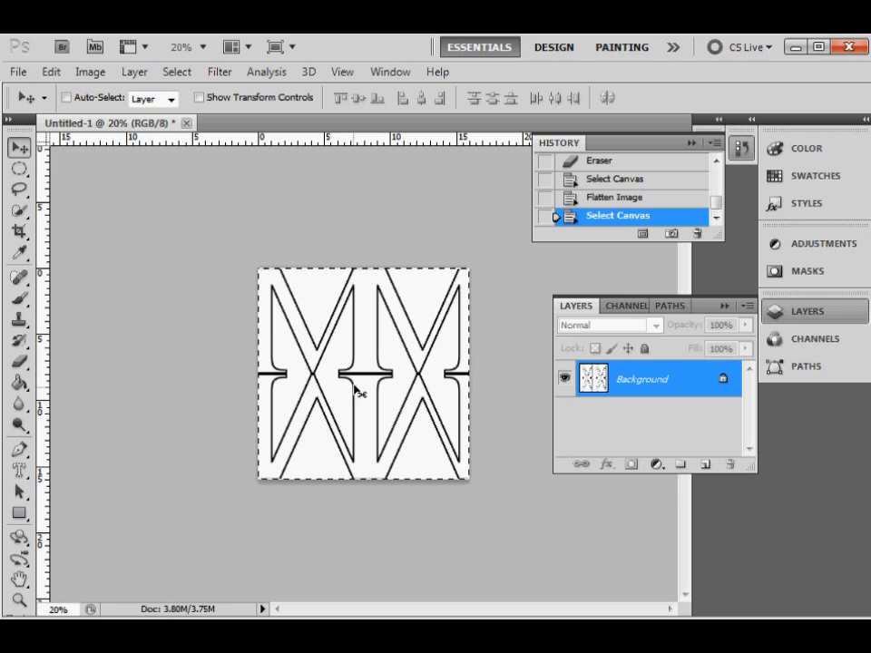
pyautogui.hotkey('ctrl', 'v')
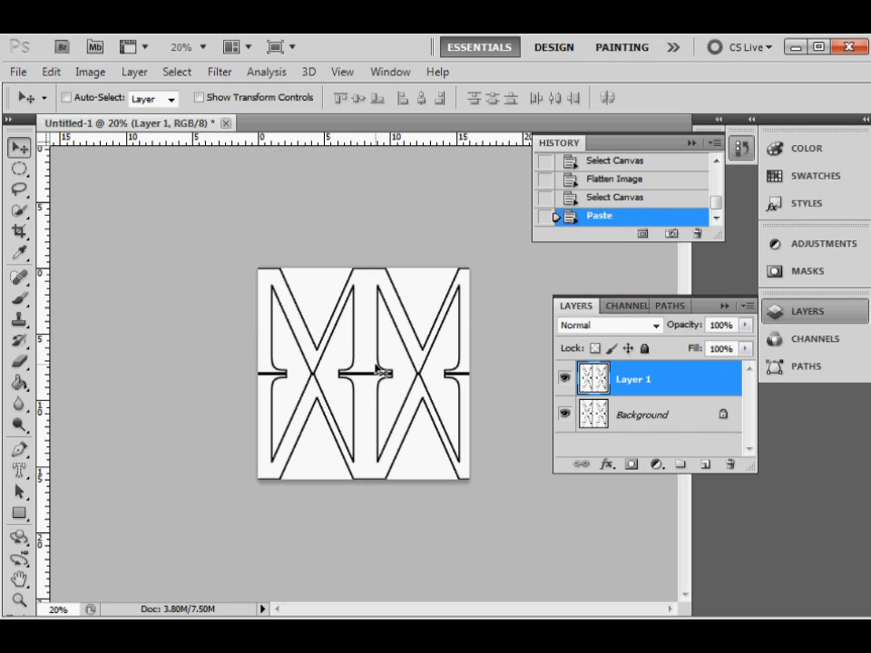
pyautogui.hotkey('ctrl', 'v')
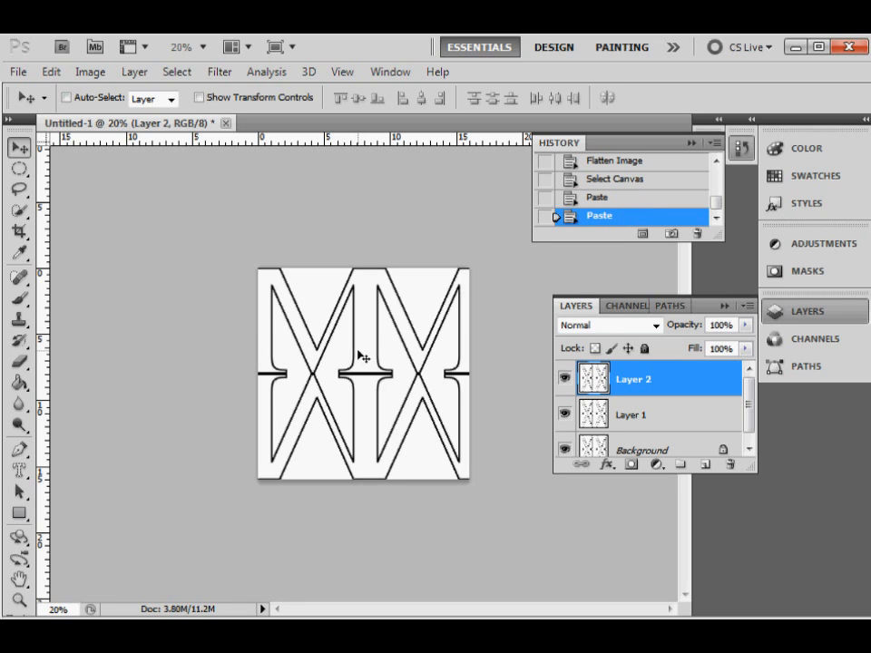
pyautogui.hotkey('ctrl', 'v')
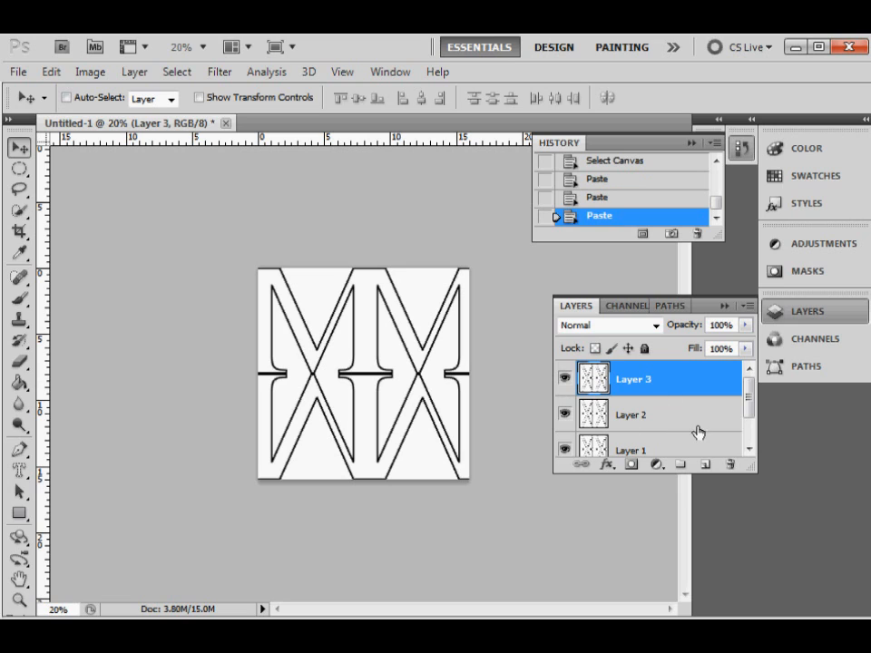
# Enlarge the canvas to 200 percent width and 200 percent height, anchored at the upper-left corner
pyautogui.click(96, 74)
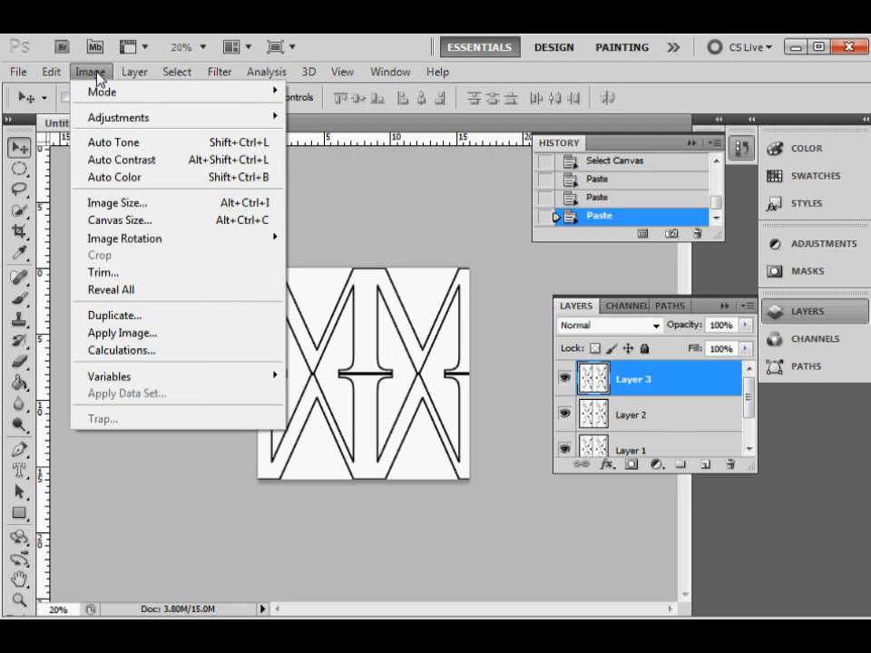
pyautogui.click(119, 227)
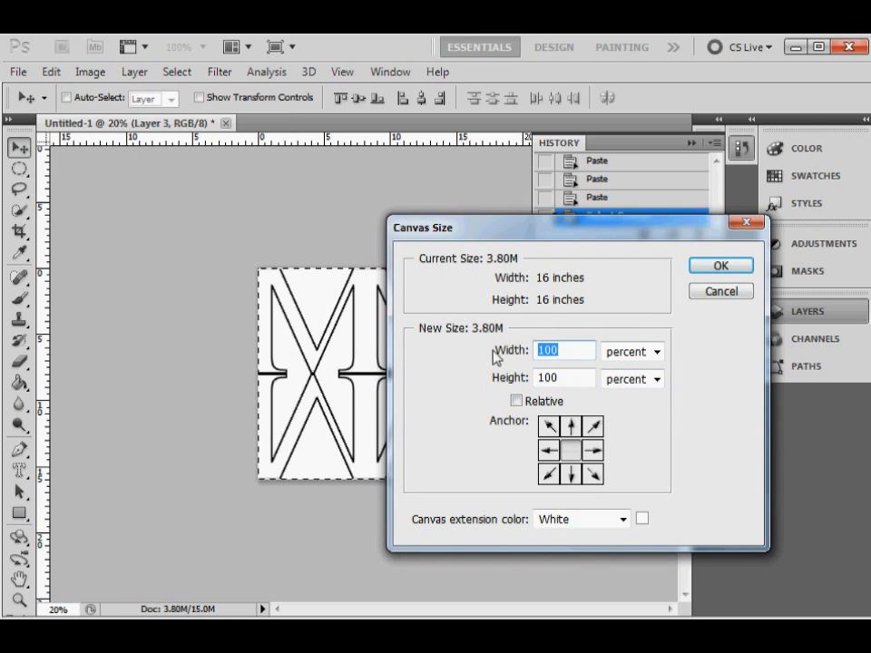
pyautogui.write('200')
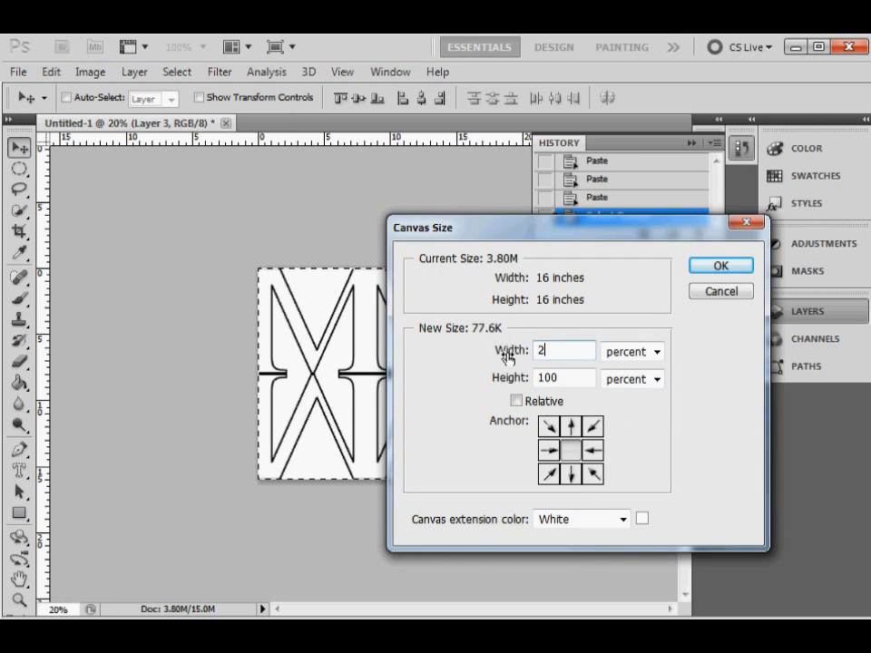
pyautogui.press('Tab')
pyautogui.write('200')
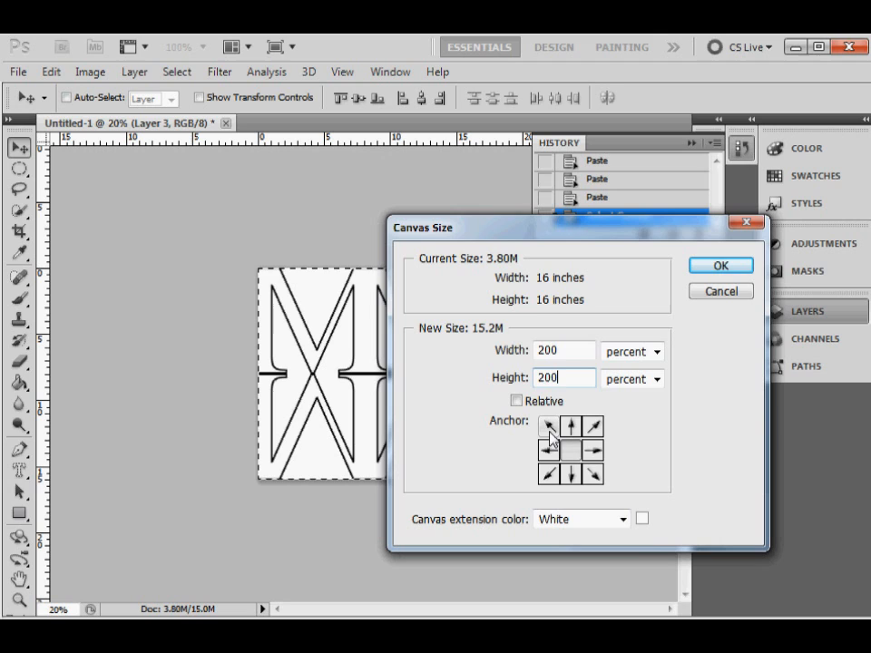
pyautogui.click(548, 425)
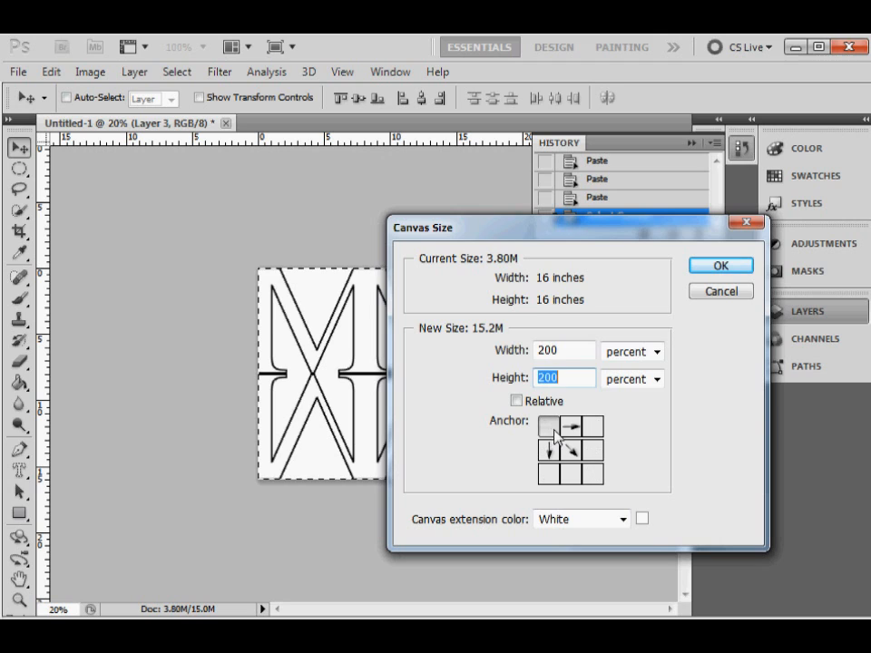
pyautogui.click(719, 265)
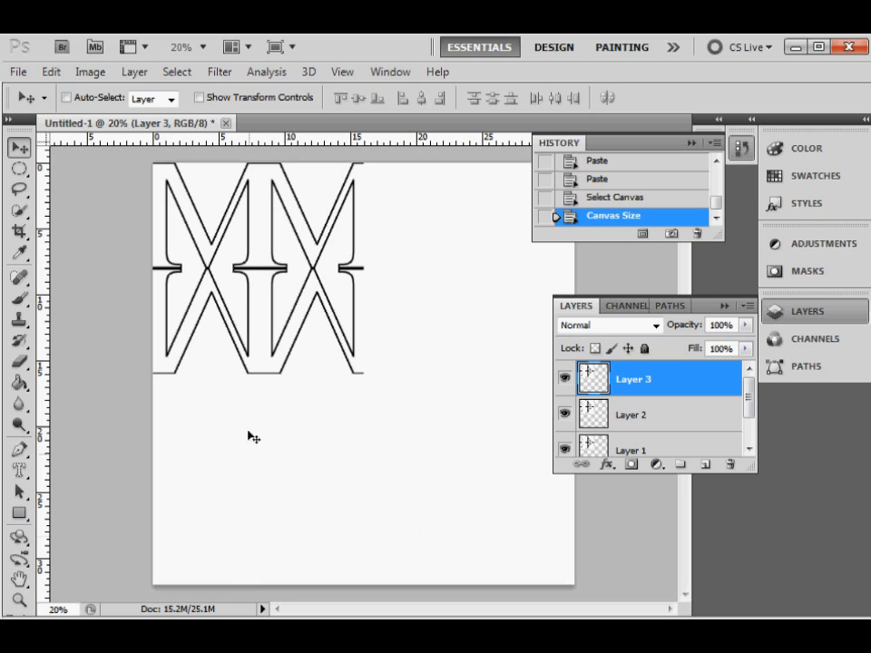
# Move the tile copies on Layer 1, Layer 2 and Layer 3 flush into the lower-left, lower-right and upper-right quarters of the canvas
pyautogui.moveTo(750, 408); pyautogui.dragTo(749, 431)
pyautogui.click(675, 417)
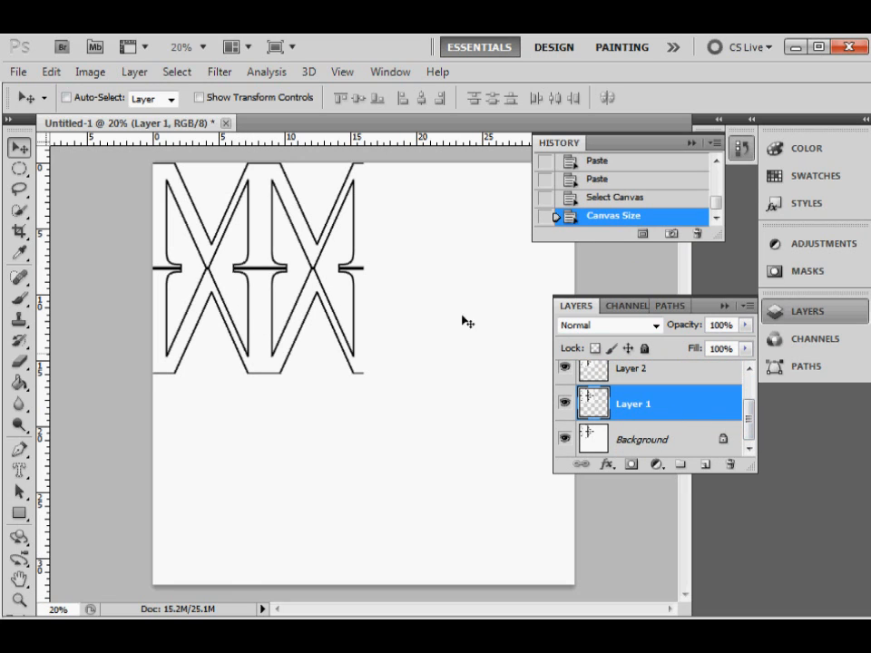
pyautogui.moveTo(256, 245); pyautogui.dragTo(251, 450)
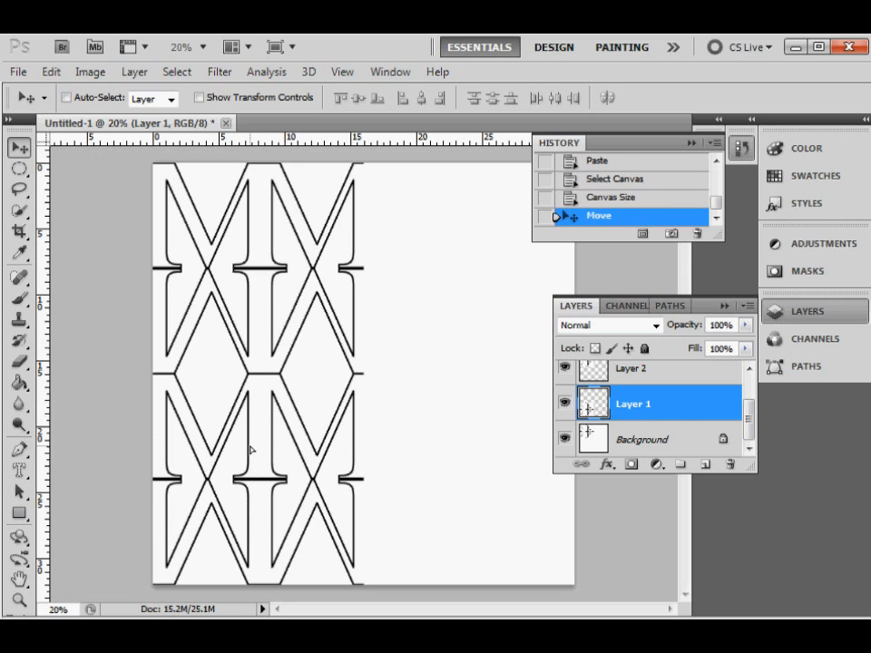
pyautogui.click(669, 381)
pyautogui.moveTo(335, 259); pyautogui.dragTo(466, 437)
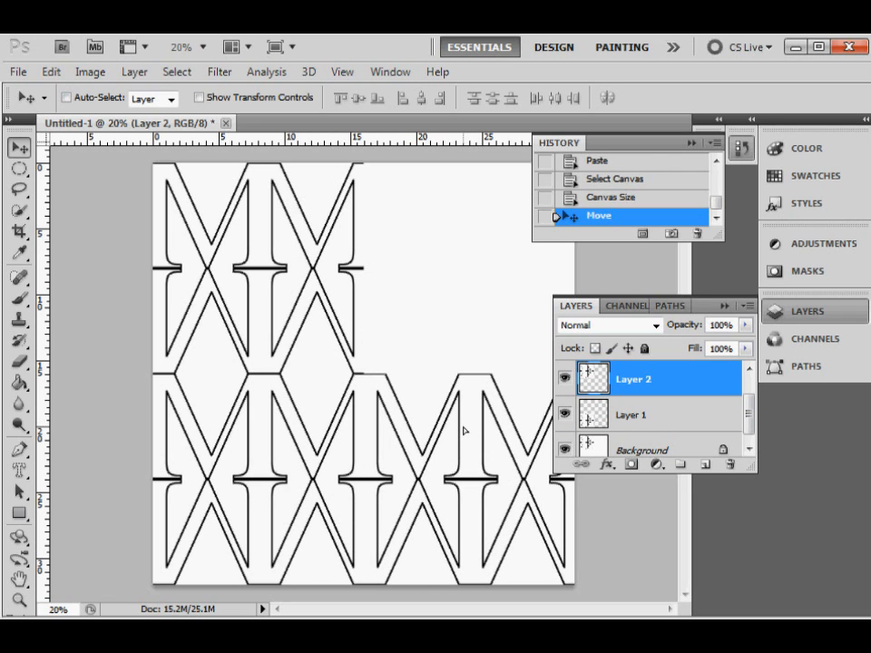
pyautogui.moveTo(462, 429); pyautogui.dragTo(463, 430)
pyautogui.click(749, 369)
pyautogui.click(687, 380)
pyautogui.moveTo(299, 259); pyautogui.dragTo(497, 266)
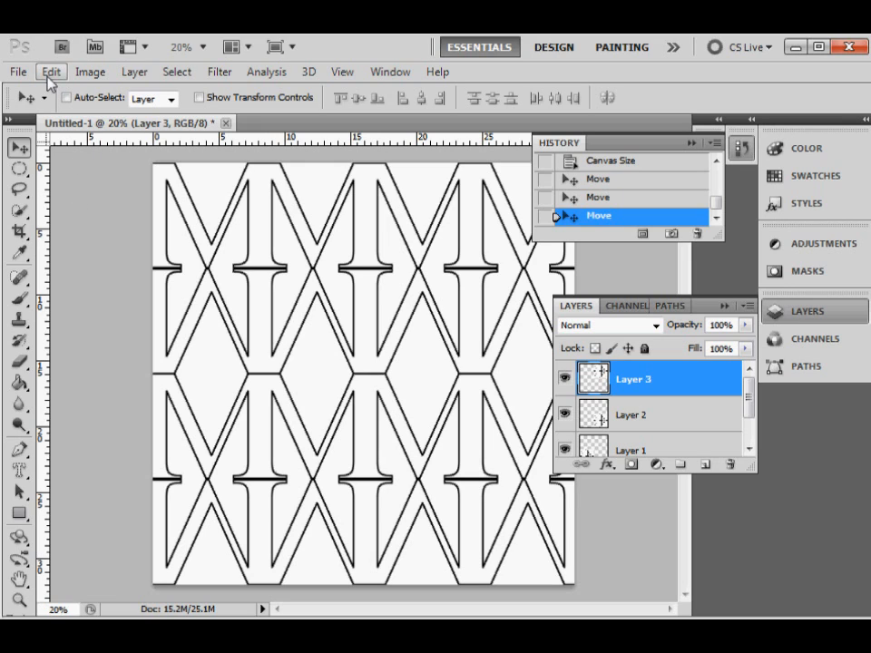
# Flatten the image to merge the four arranged tiles into the background
pyautogui.click(90, 76)
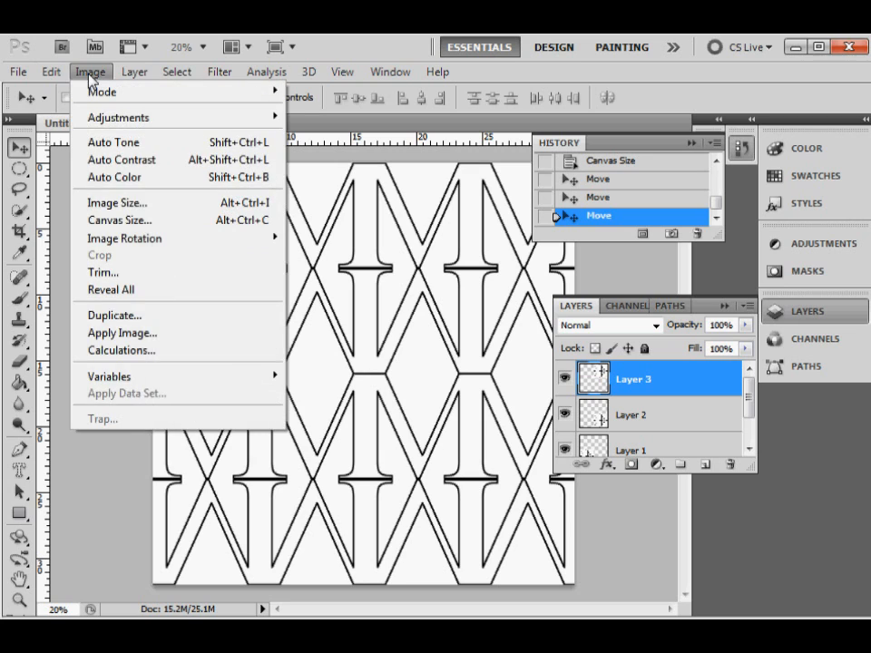
pyautogui.moveTo(134, 73)
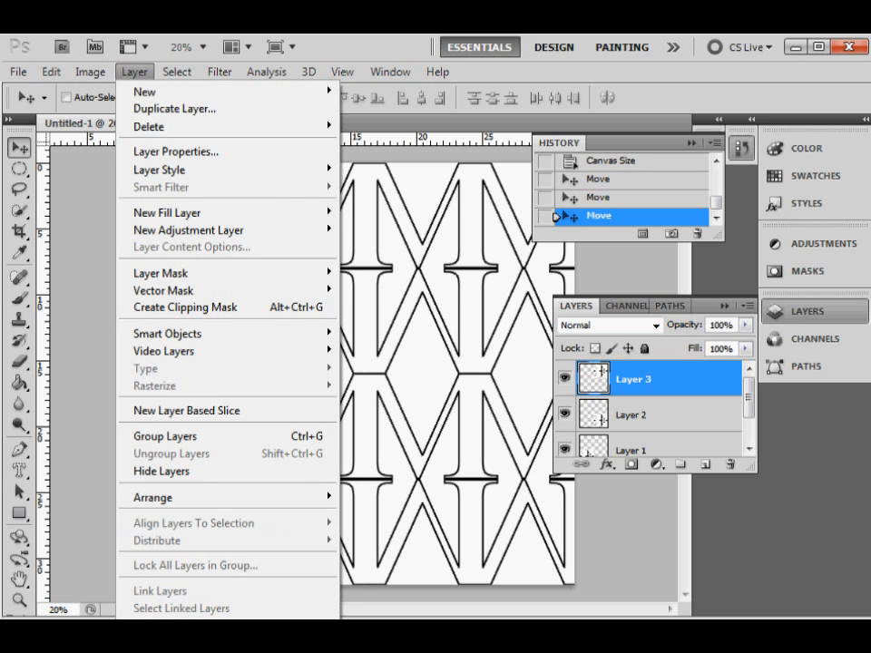
pyautogui.press('f')
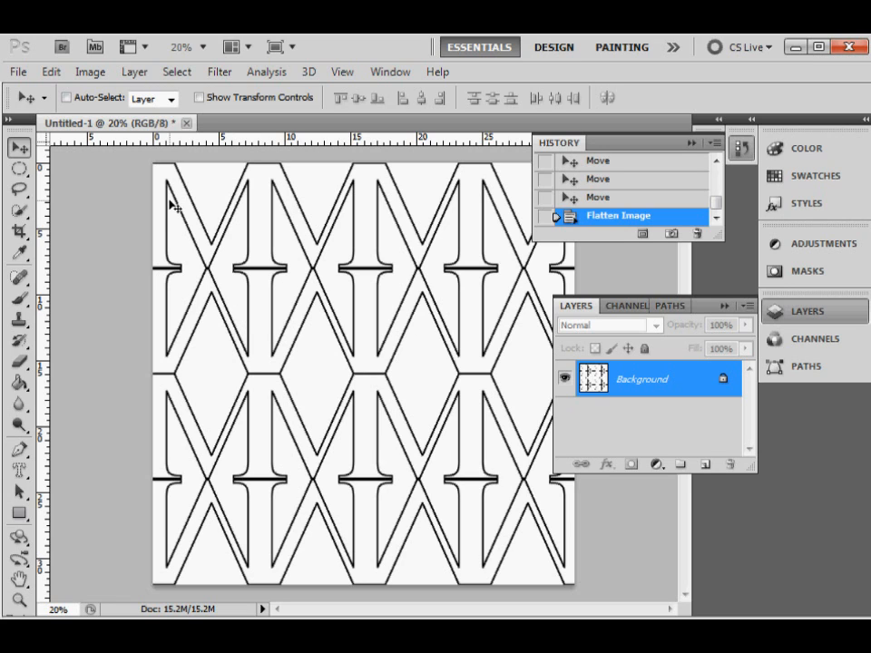
# Copy the entire flattened pattern and paste it three times as new layers
pyautogui.hotkey('ctrl', 'a')
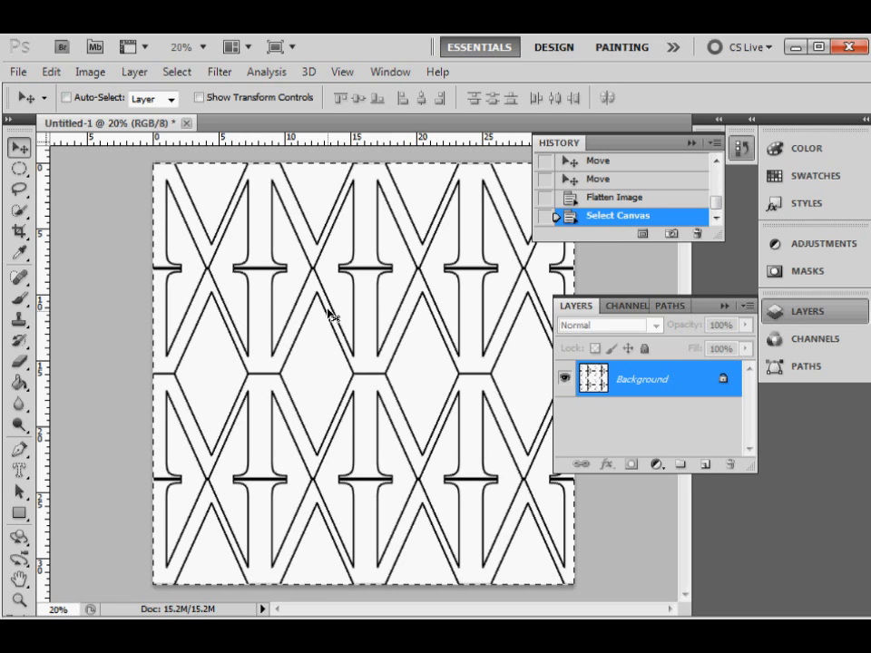
pyautogui.hotkey('ctrl', 'c')
pyautogui.hotkey('ctrl', 'v')
pyautogui.hotkey('ctrl', 'v')
pyautogui.hotkey('ctrl', 'v')
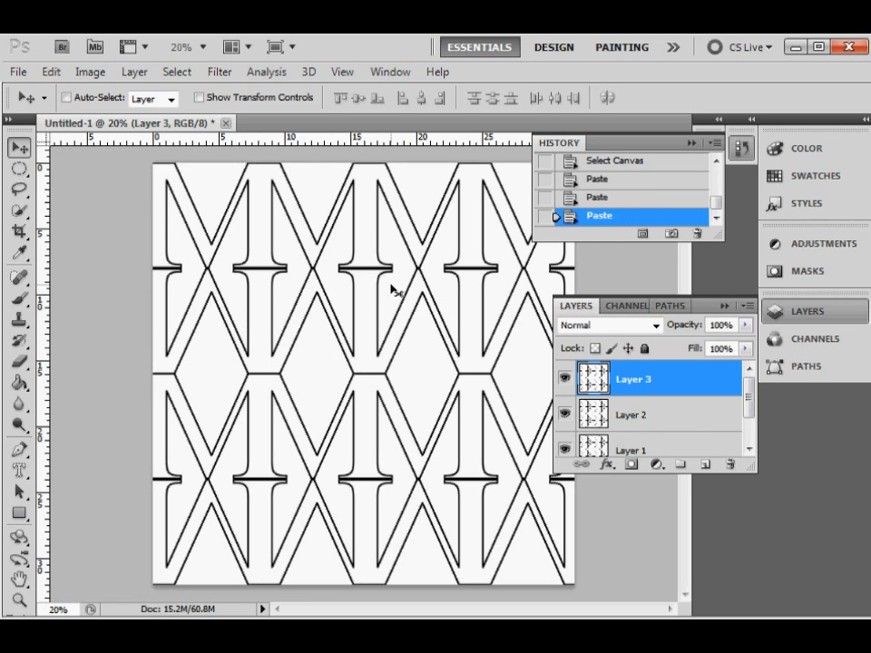
# Resize the 32-inch canvas to 200 percent in width and height, keeping the existing pattern anchored at the upper-left corner
pyautogui.click(90, 72)
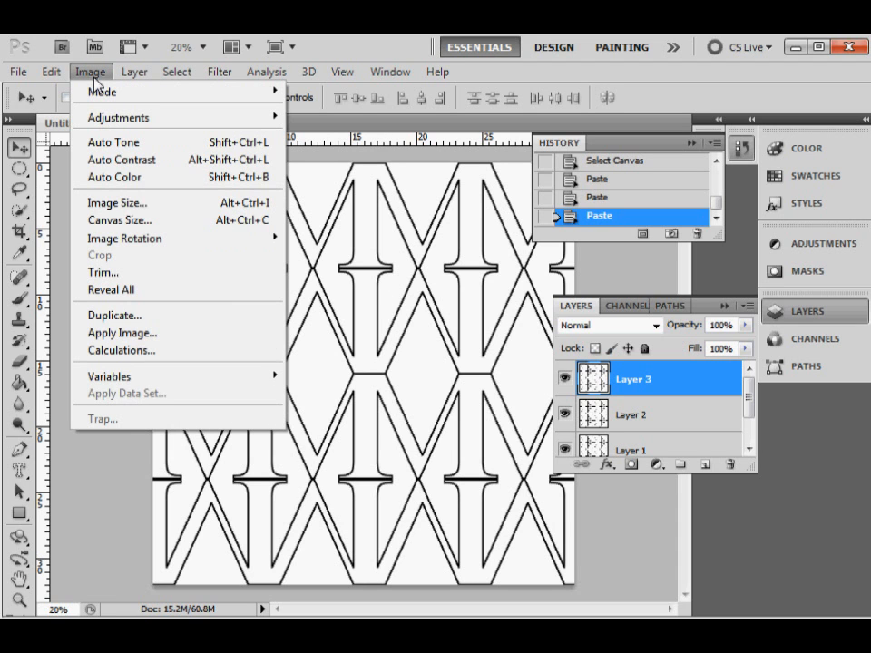
pyautogui.click(117, 226)
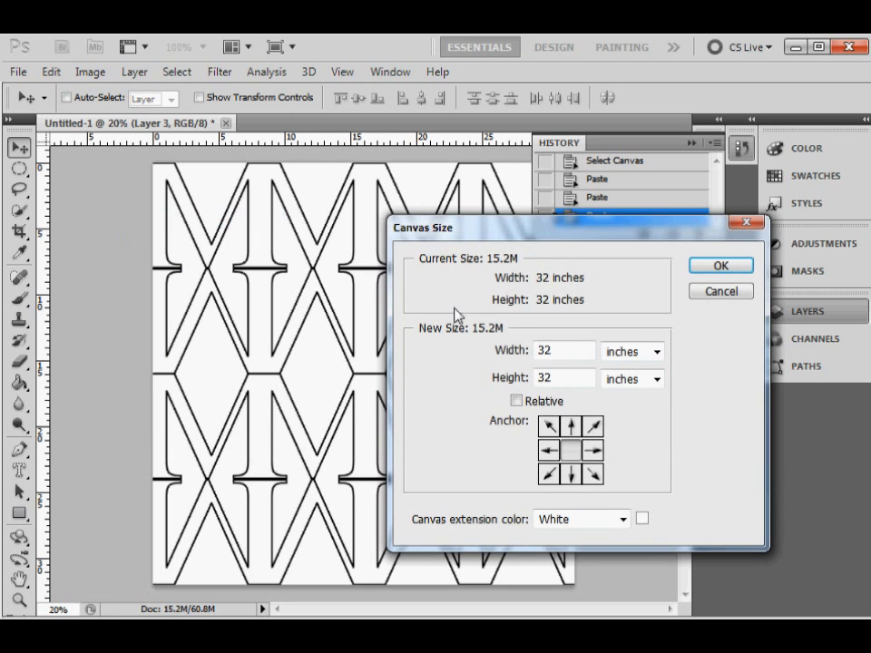
pyautogui.click(617, 352)
pyautogui.click(626, 370)
pyautogui.doubleClick(573, 351)
pyautogui.write('200')
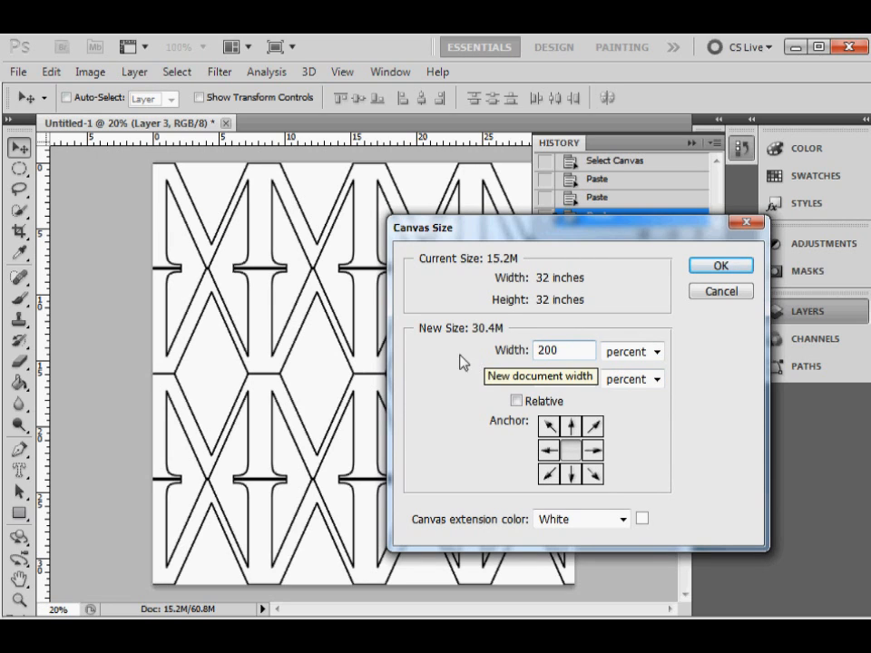
pyautogui.press('Tab')
pyautogui.write('200')
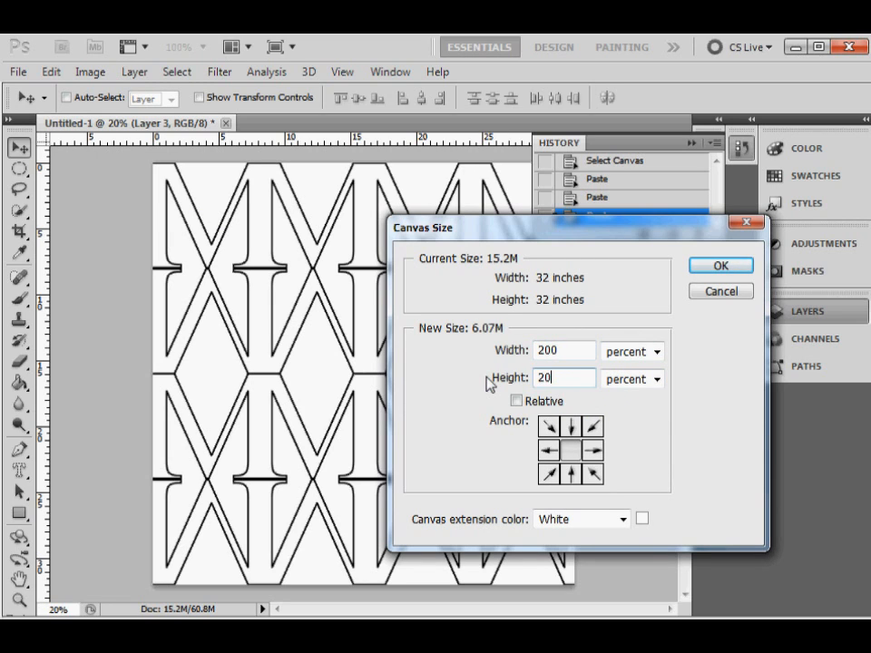
pyautogui.click(555, 426)
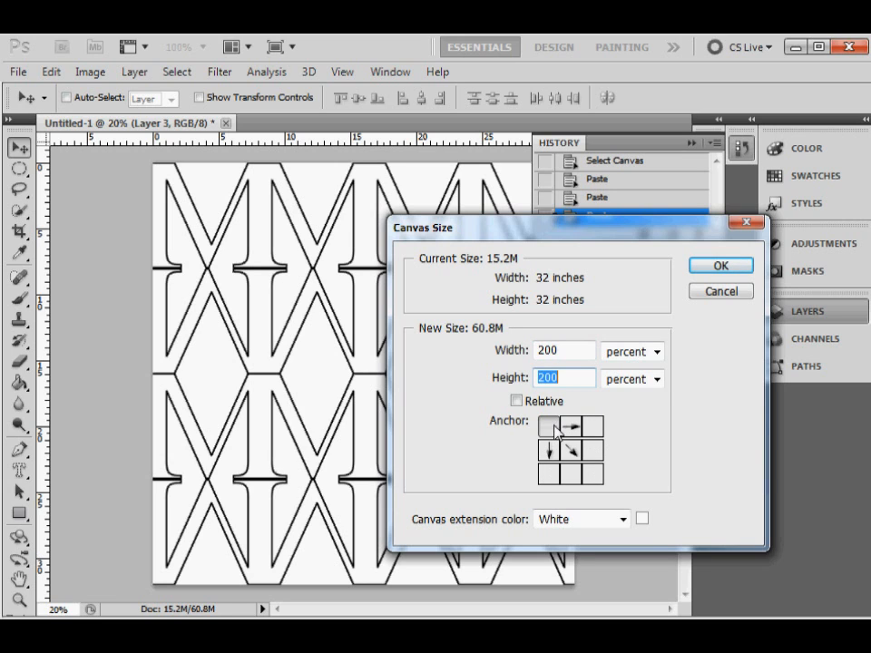
pyautogui.click(719, 266)
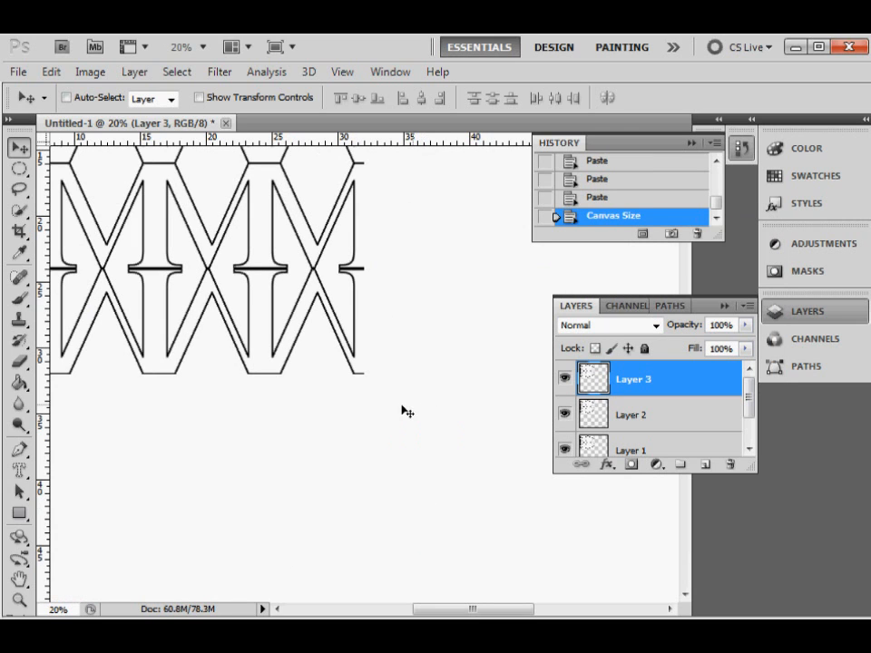
# Fill the enlarged canvas by placing Layer 1's pattern copy in the lower-left quarter, Layer 2's in the lower-right and Layer 3's in the upper-right
pyautogui.moveTo(79, 606); pyautogui.dragTo(44, 607)
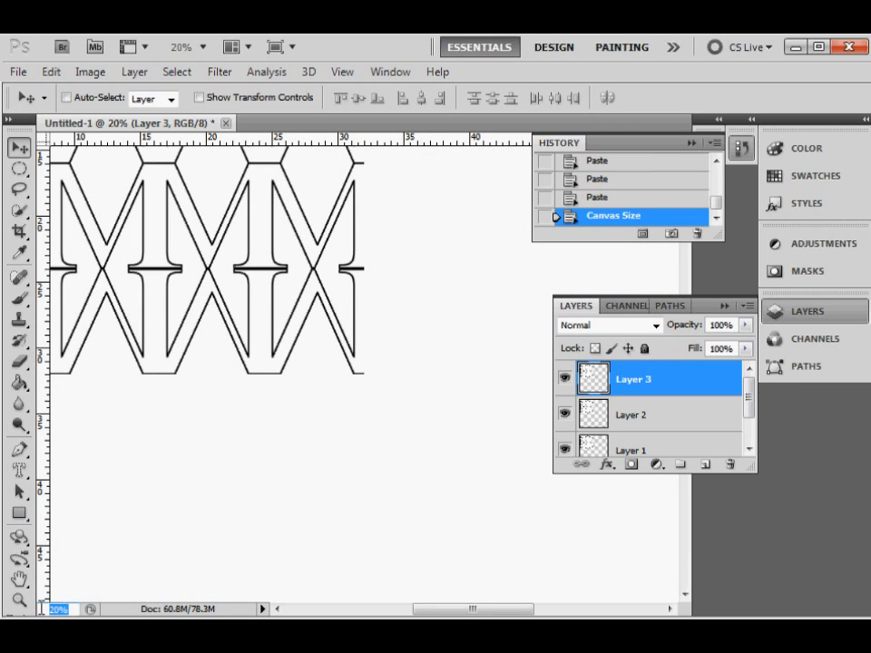
pyautogui.press('Return')
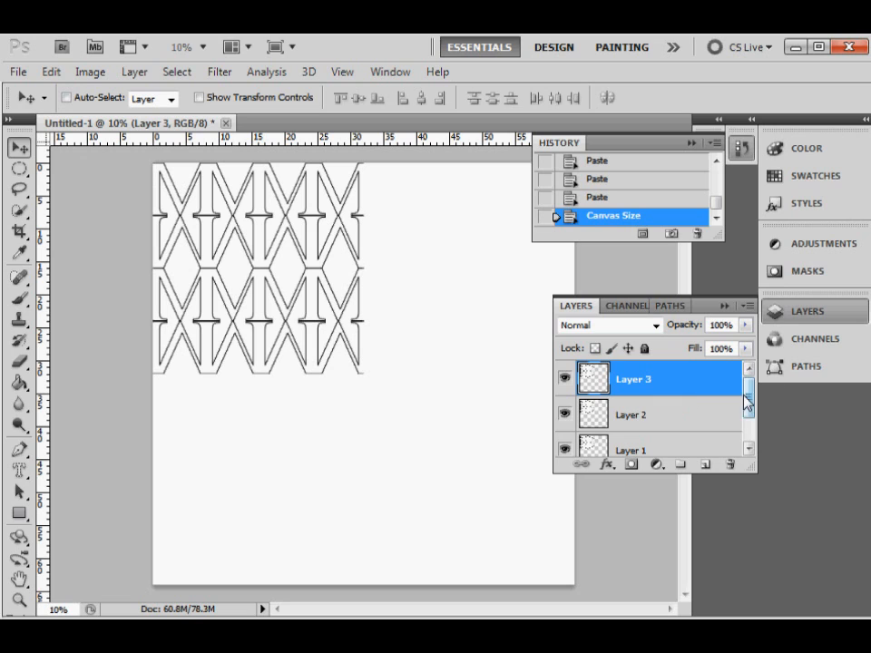
pyautogui.click(691, 448)
pyautogui.moveTo(277, 271); pyautogui.dragTo(277, 468)
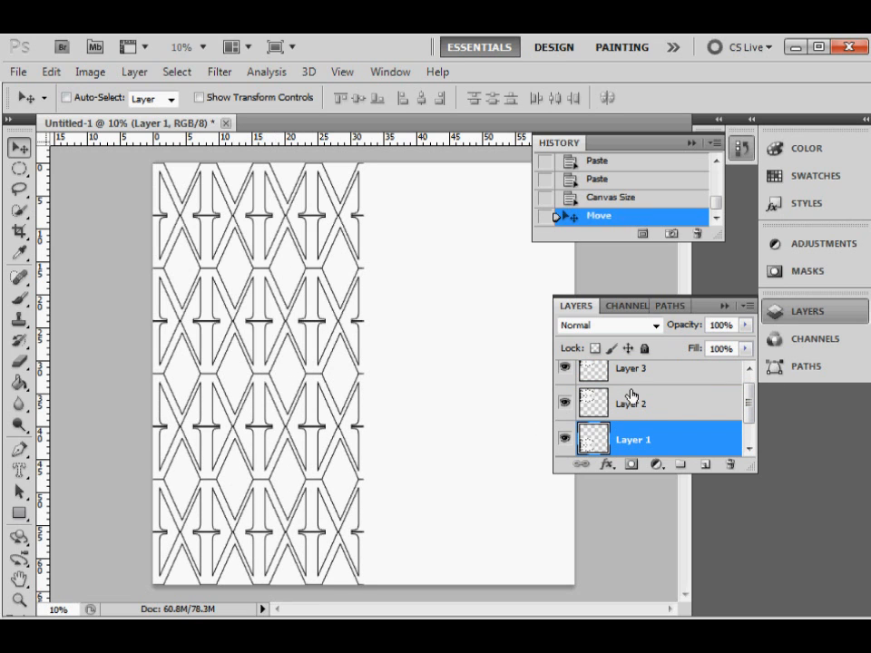
pyautogui.click(632, 399)
pyautogui.moveTo(377, 291); pyautogui.dragTo(472, 468)
pyautogui.click(657, 375)
pyautogui.moveTo(316, 259); pyautogui.dragTo(528, 263)
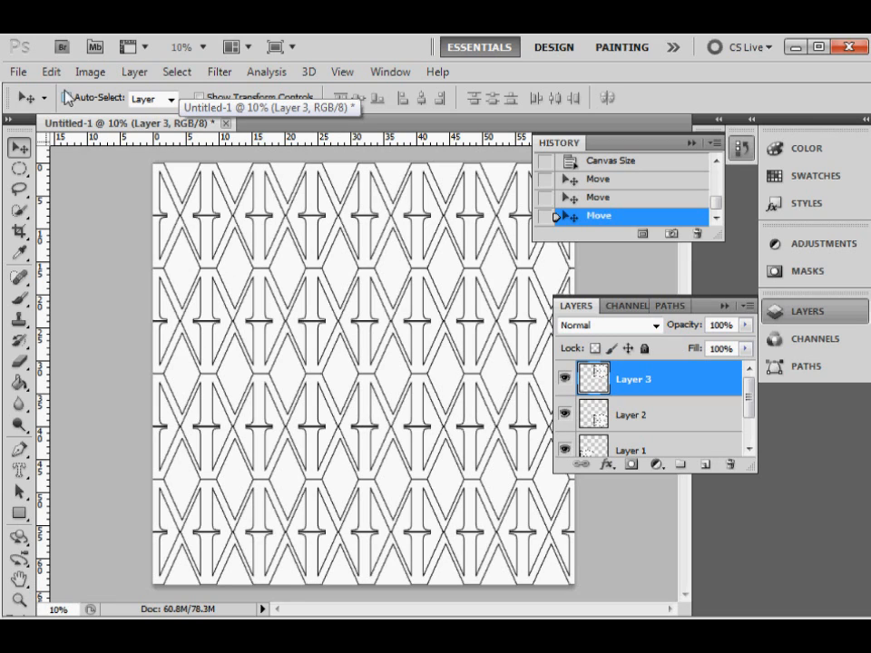
# Flatten the image to merge the arranged pattern copies into the background
pyautogui.click(91, 75)
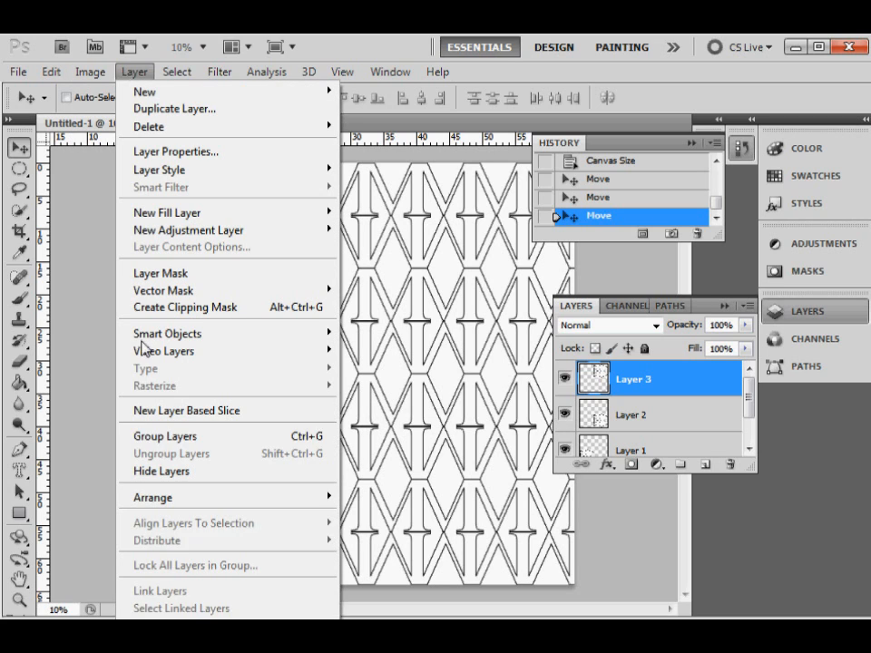
pyautogui.click(163, 652)
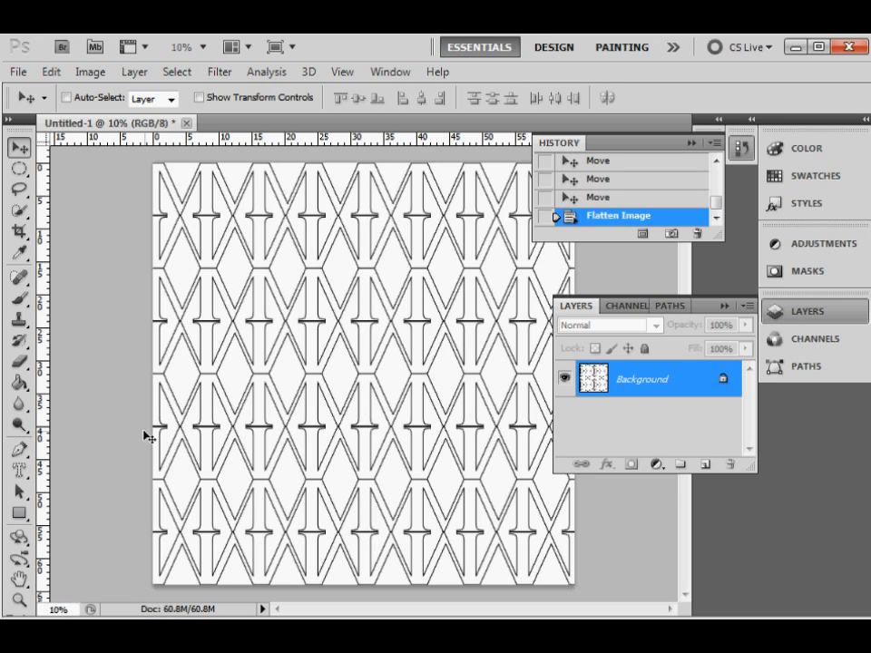
# Fill the outlined letter M shapes in all eight rows with the black foreground colour using the Paint Bucket
pyautogui.click(22, 385)
pyautogui.click(200, 172)
pyautogui.hotkey('ctrl', 'z')
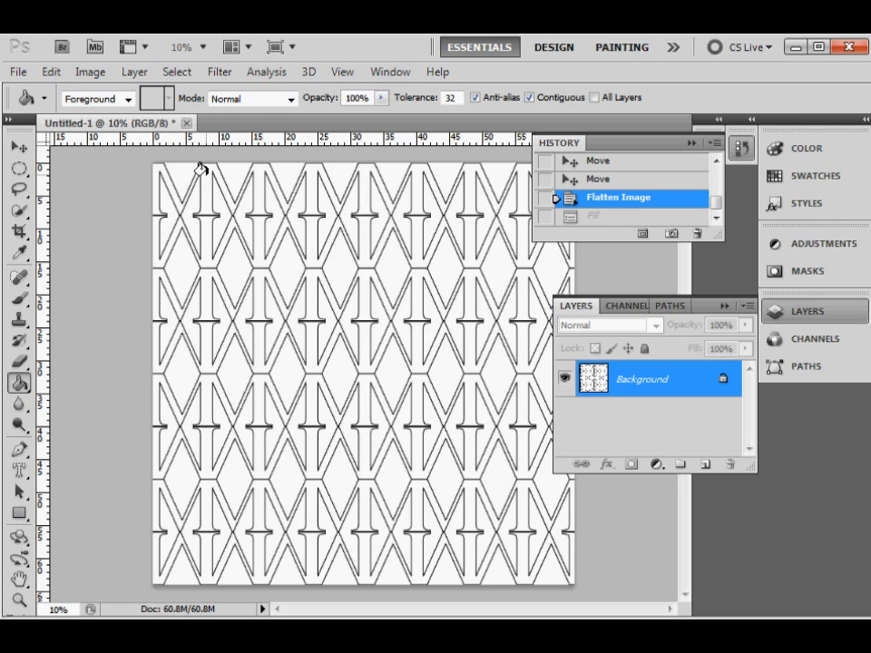
pyautogui.click(202, 169)
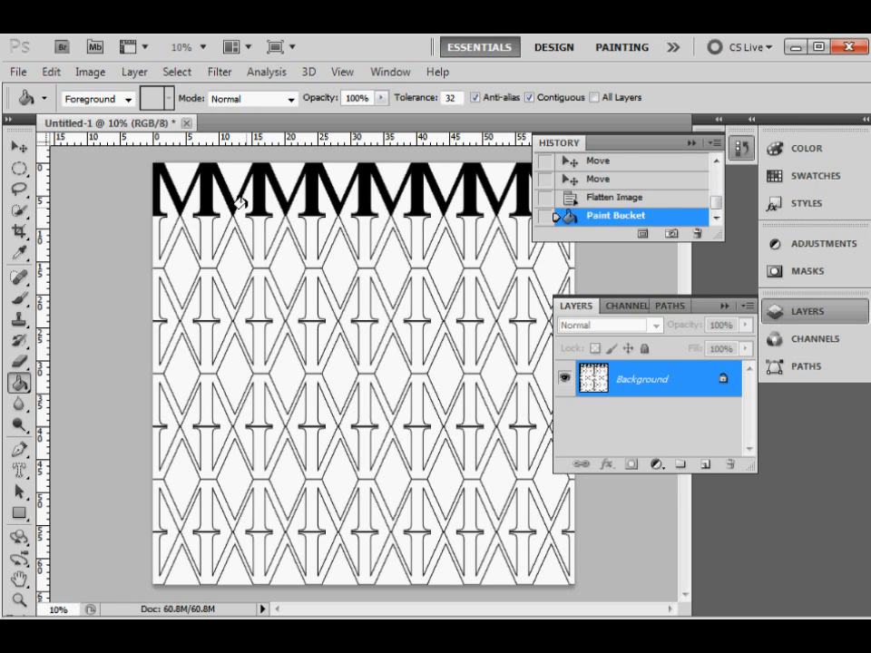
pyautogui.click(201, 246)
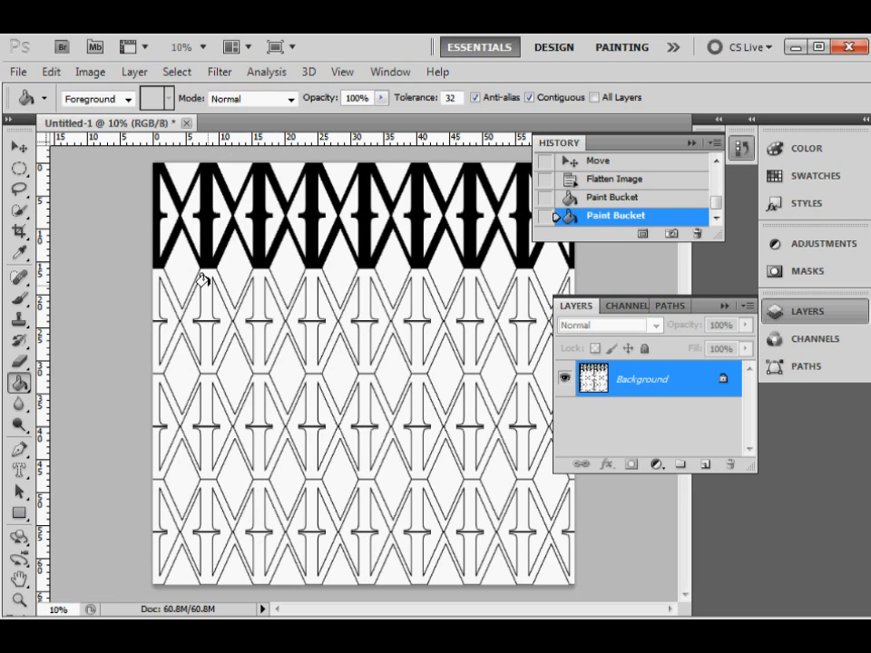
pyautogui.click(200, 304)
pyautogui.click(199, 338)
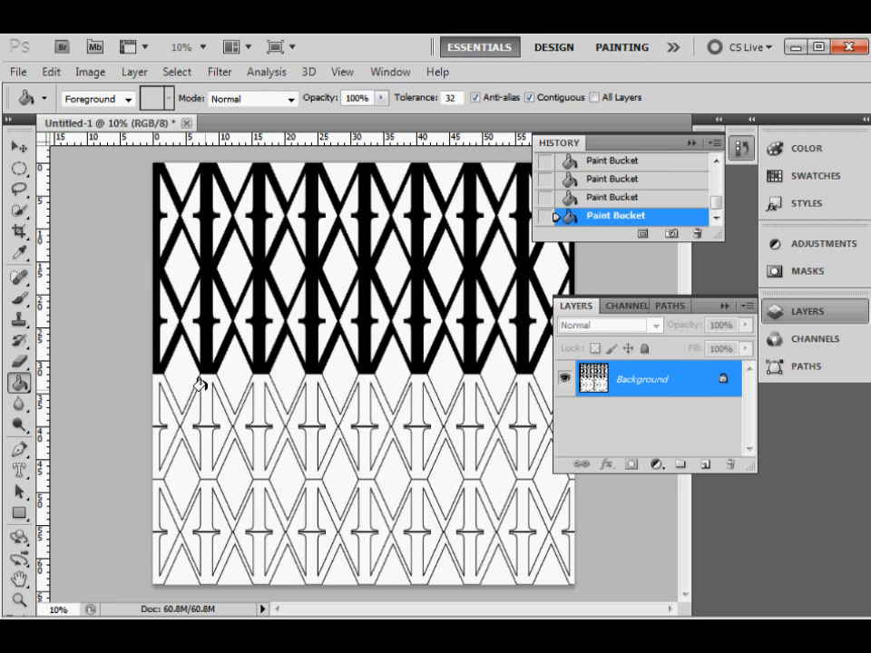
pyautogui.click(200, 399)
pyautogui.click(201, 444)
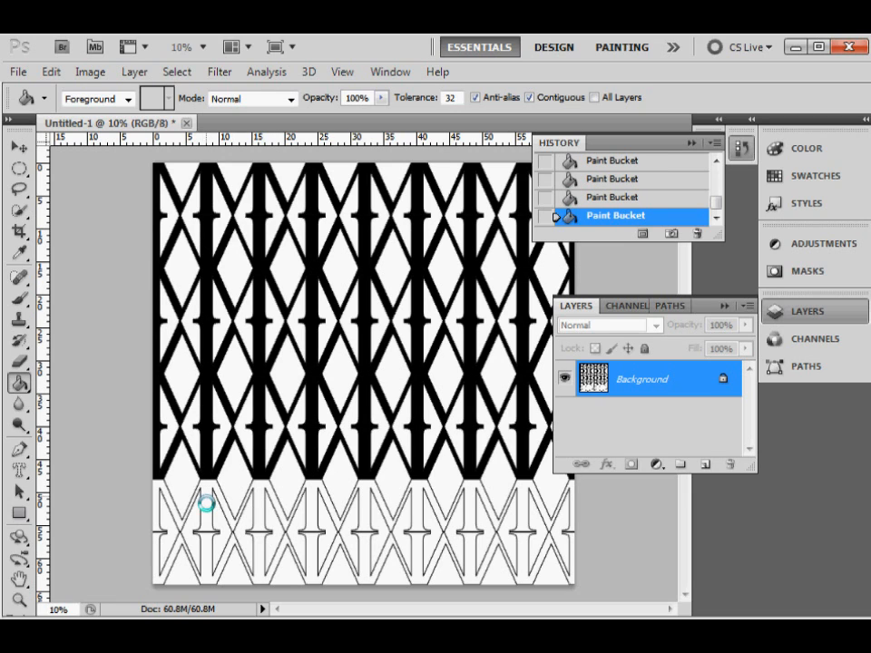
pyautogui.click(201, 506)
pyautogui.click(265, 549)
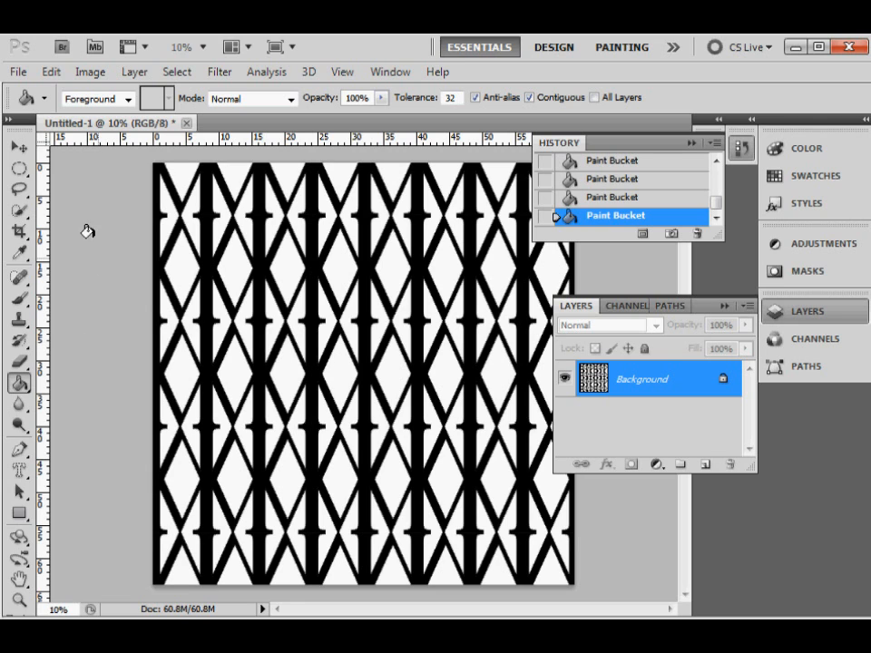
# Save the pattern in My Pictures as a JPEG named "letter M" with quality 12 (Maximum) and Baseline Optimized format
pyautogui.click(19, 72)
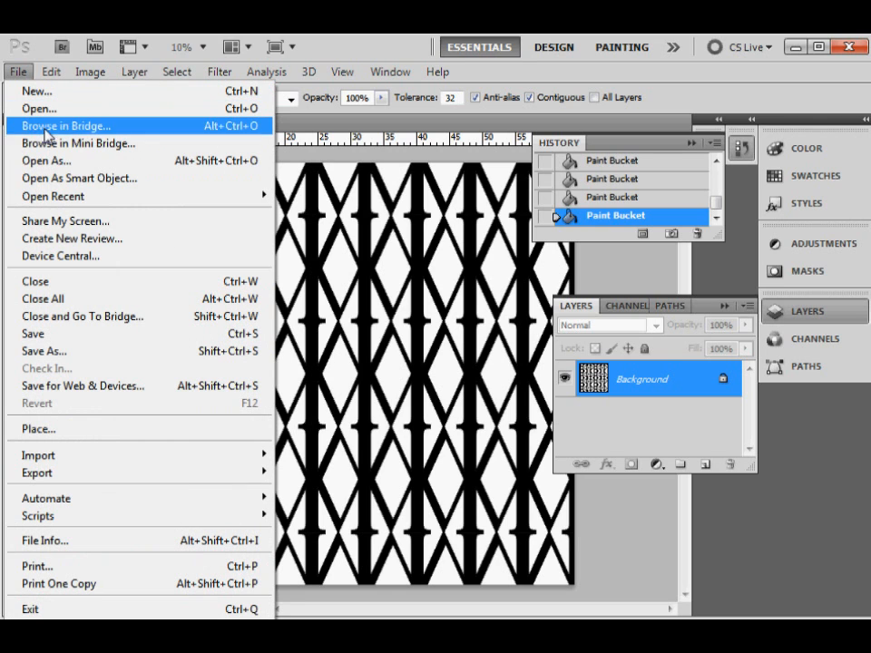
pyautogui.click(70, 352)
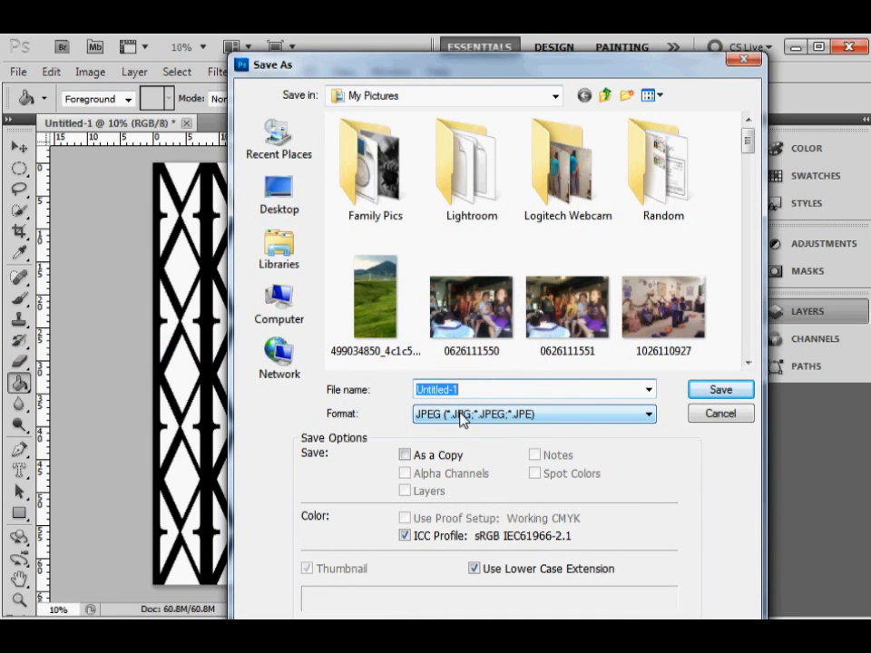
pyautogui.write('letter M')
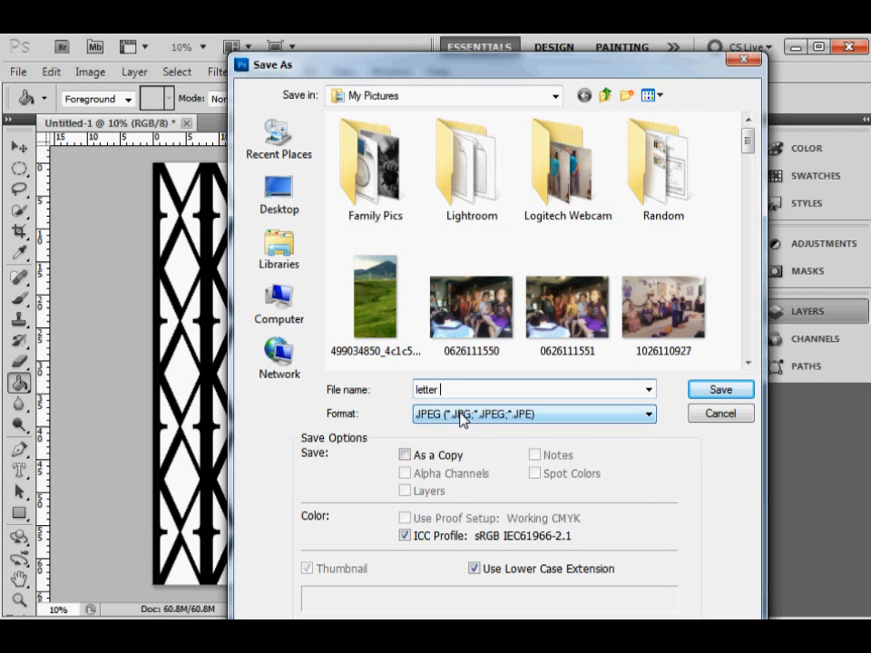
pyautogui.click(717, 392)
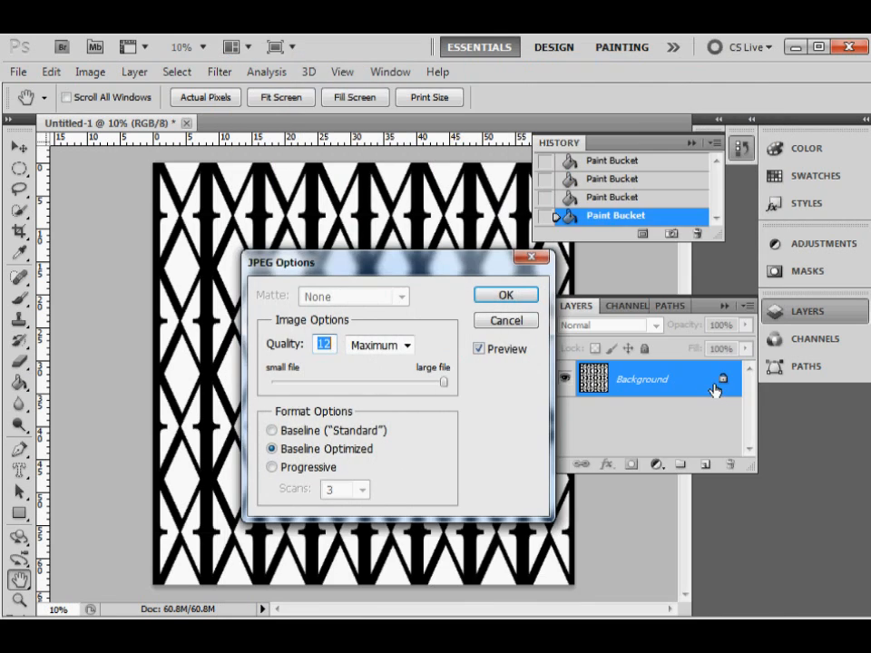
pyautogui.click(505, 295)
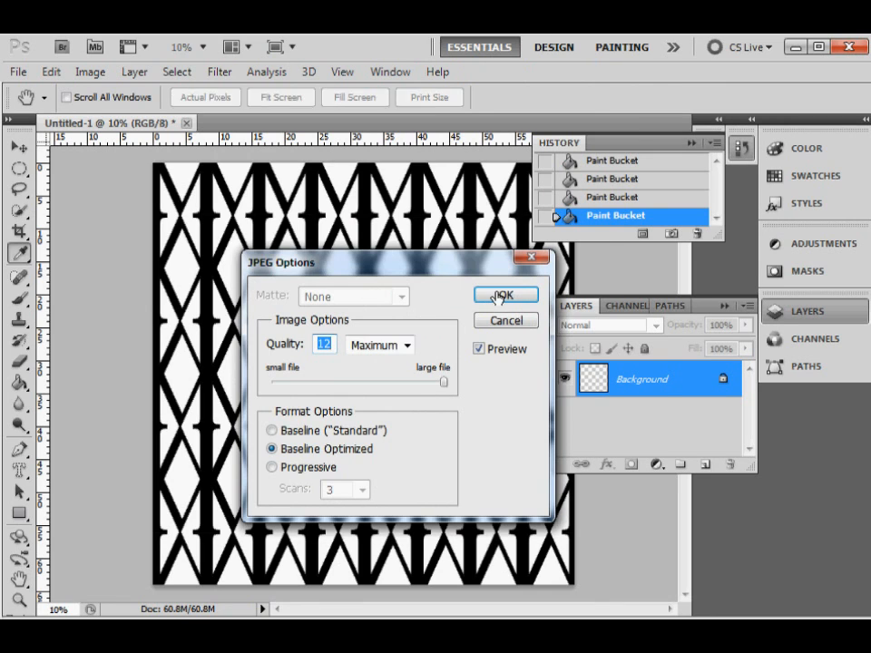